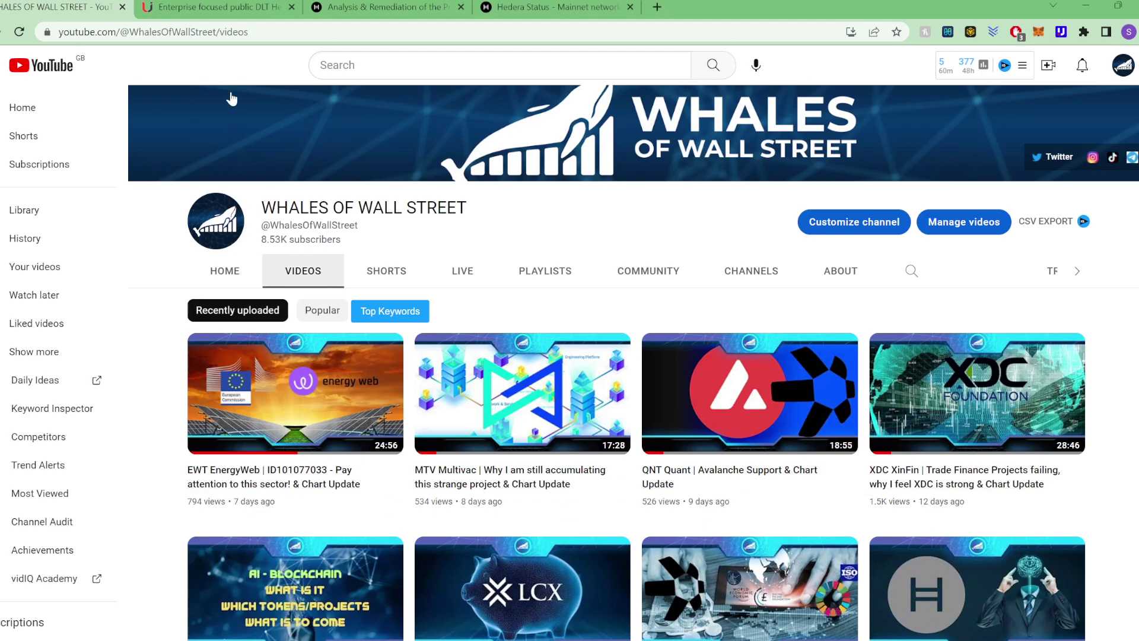
Switch to the Ledger Insights article on enterprise-focused Hedera being taken offline after a hack
click(190, 7)
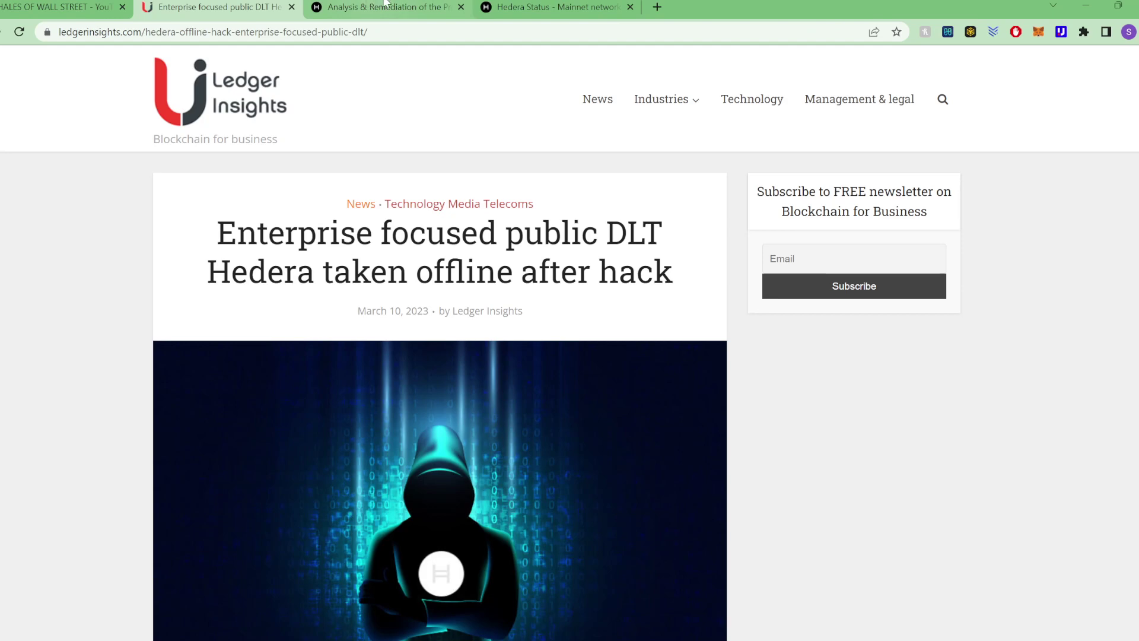
Read down the hack article past Hedera's embedded tweet about the Smart Contract Service exploit
scroll(535, 283, down, 6)
scroll(536, 282, down, 4)
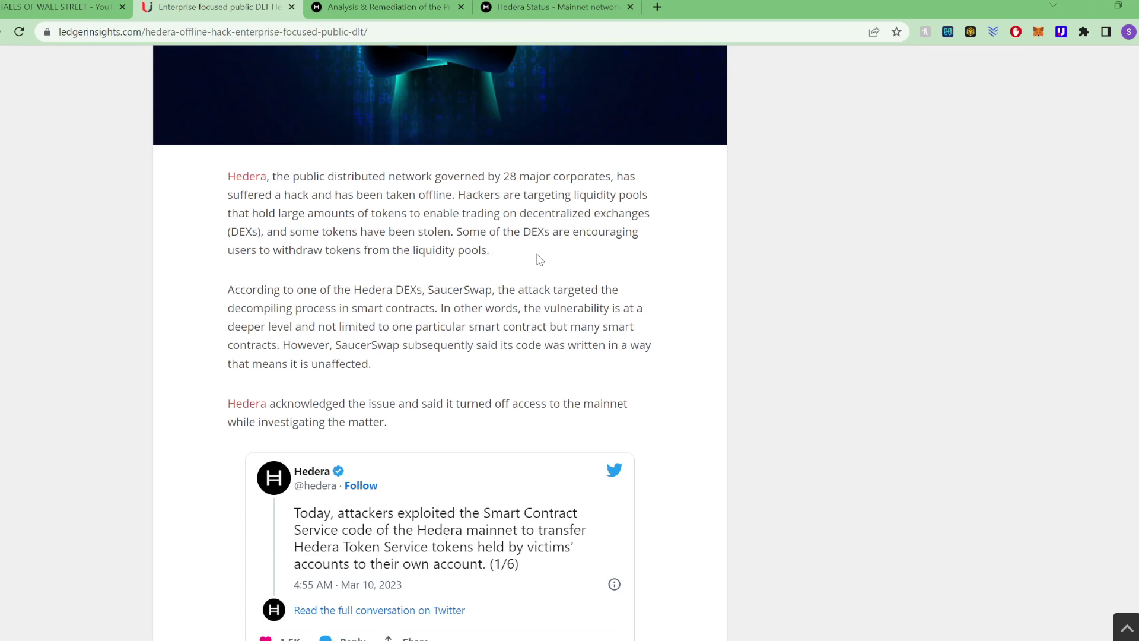
scroll(537, 250, up, 7)
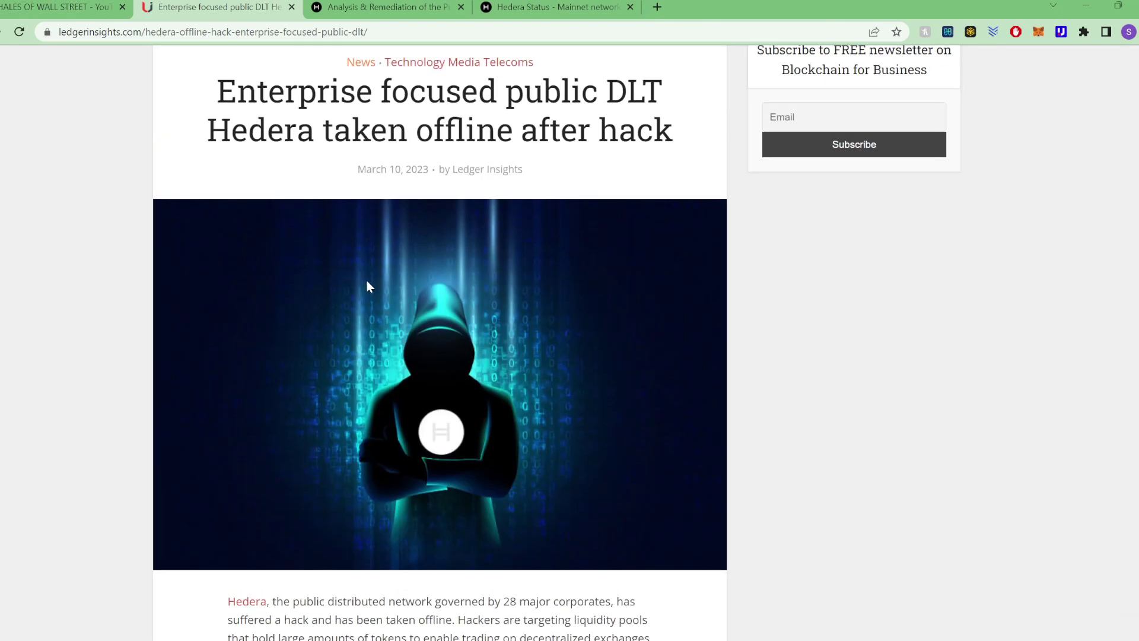
scroll(429, 315, down, 1)
scroll(430, 315, down, 4)
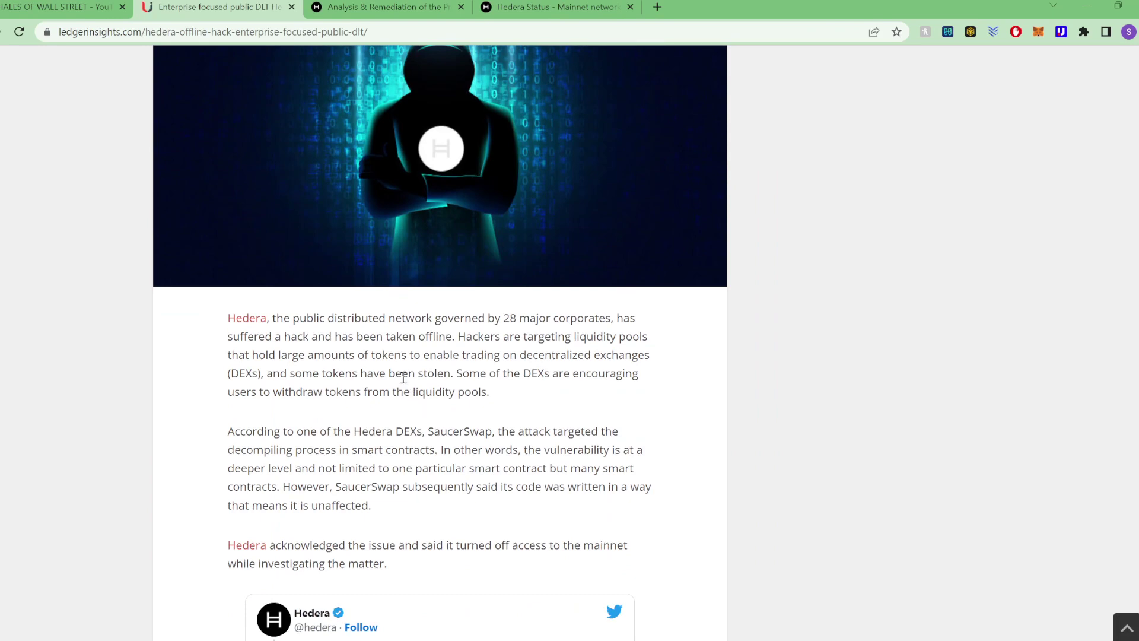
scroll(372, 363, up, 6)
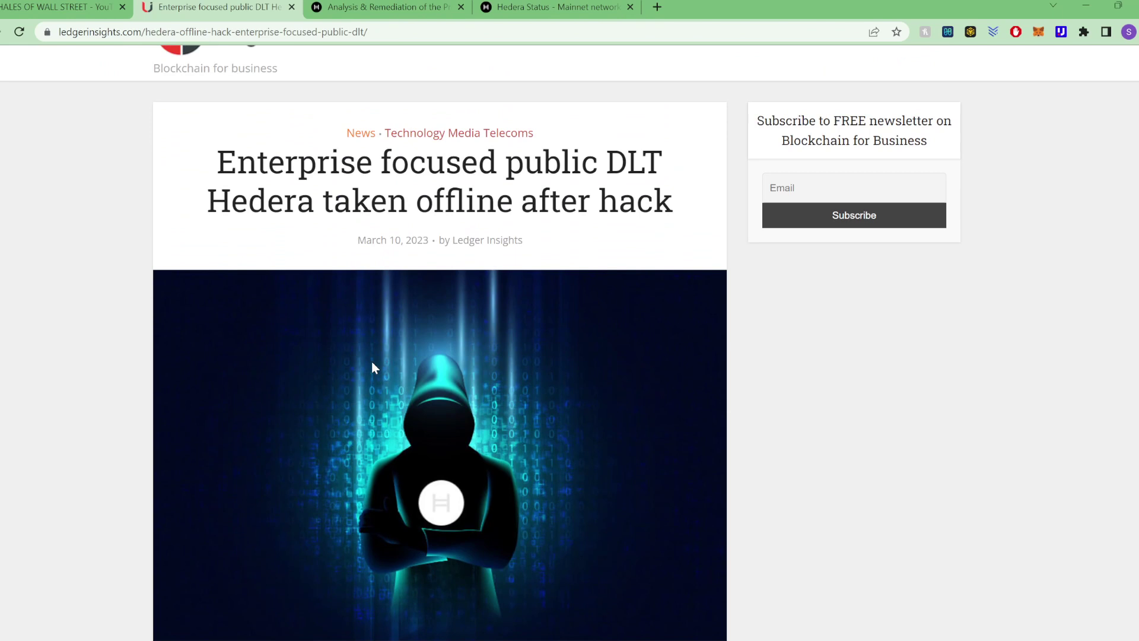
scroll(539, 434, down, 6)
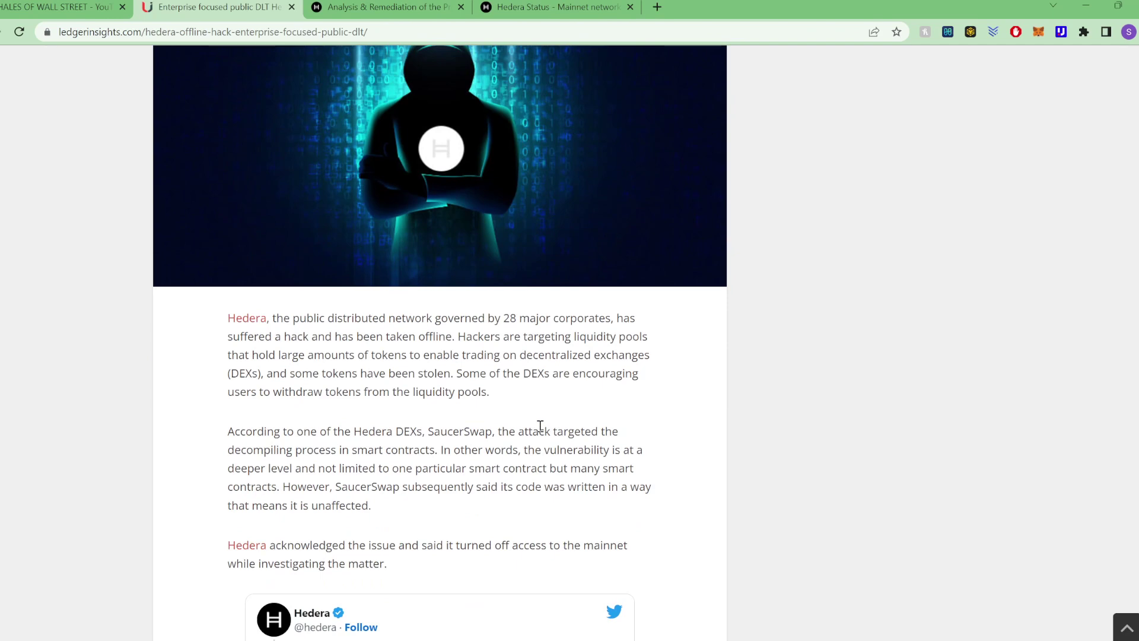
scroll(537, 388, down, 8)
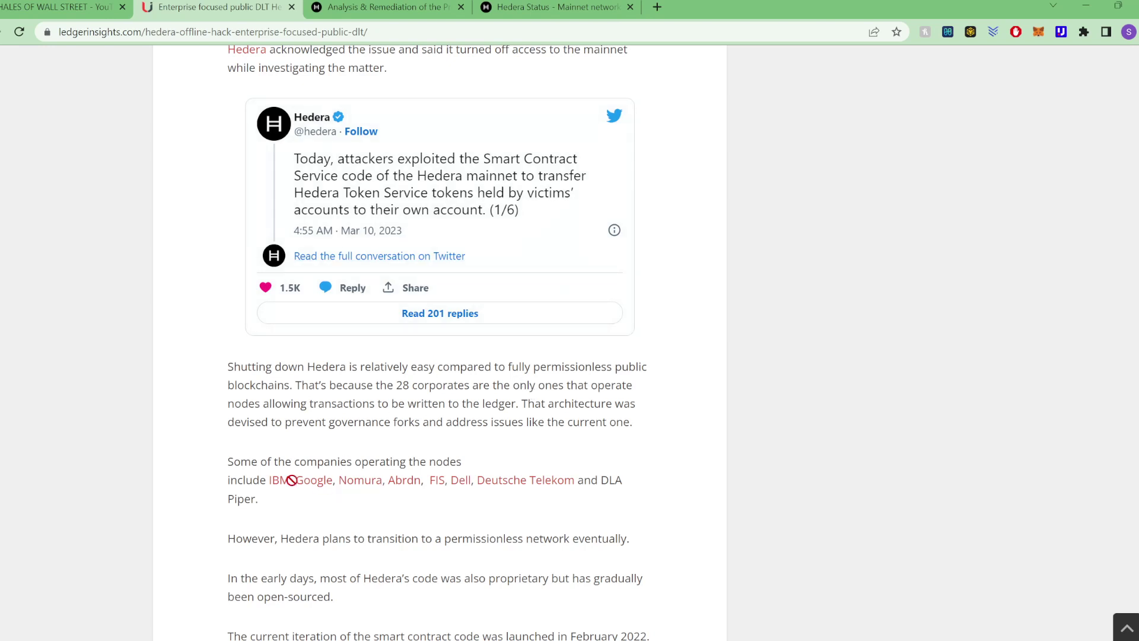
Highlight the sentence naming IBM, Google and other node operators, then clear it and scroll back up
drag(303, 534, 203, 485)
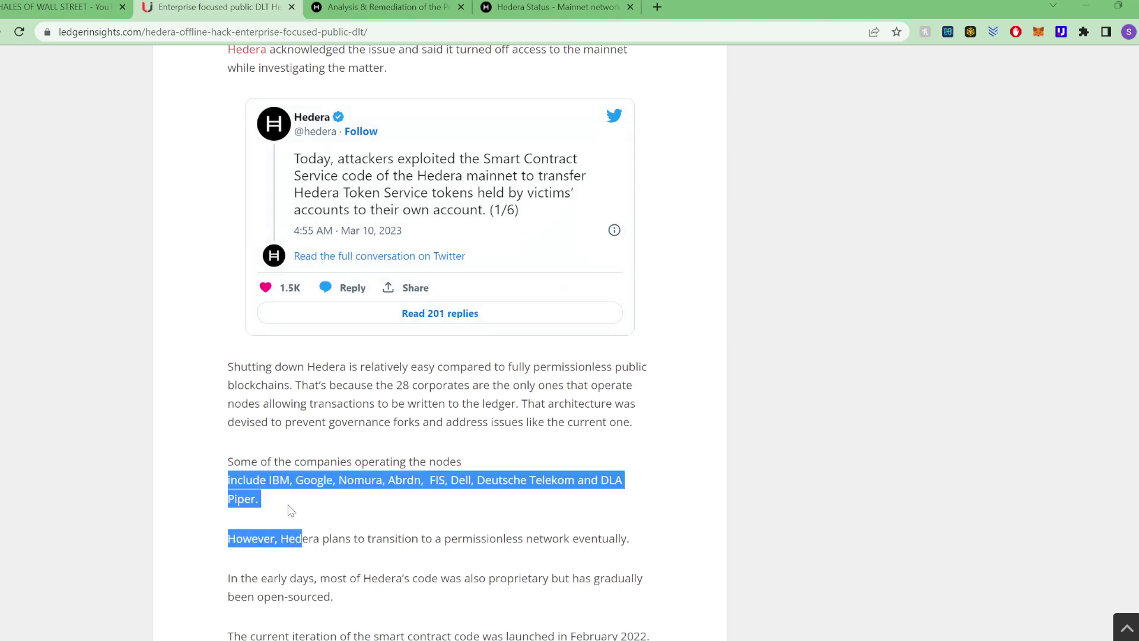
click(334, 514)
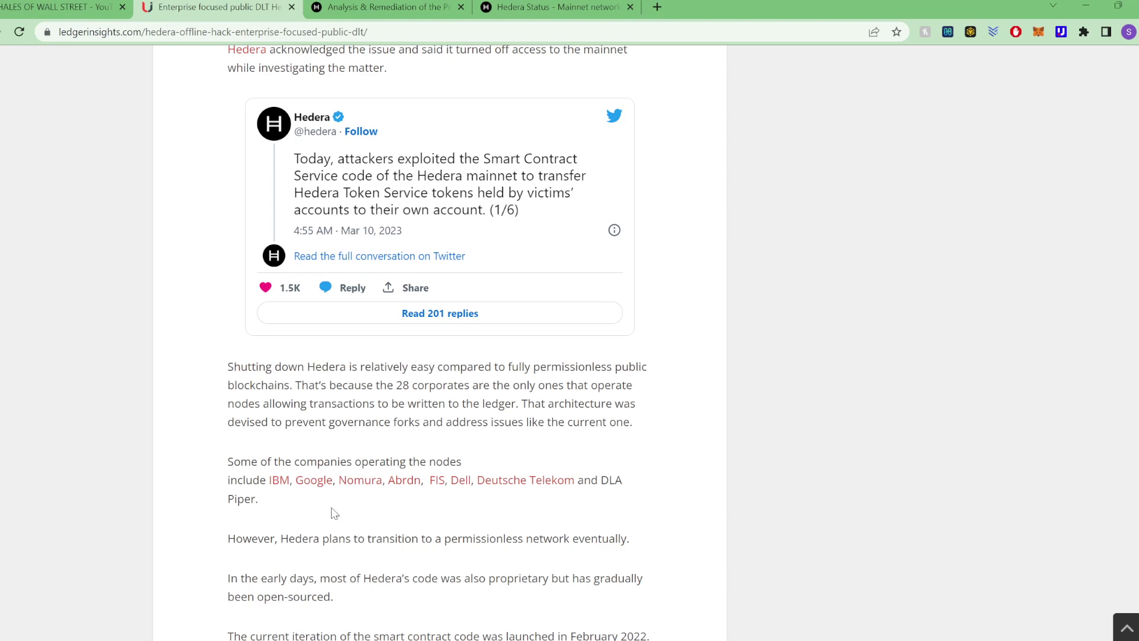
scroll(335, 514, up, 6)
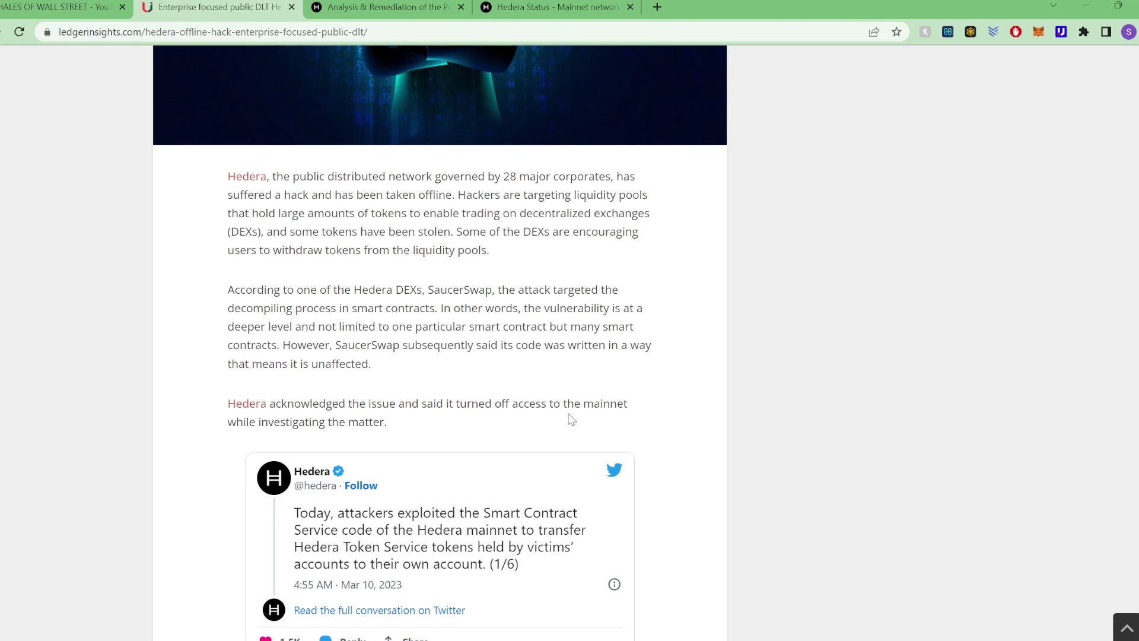
scroll(550, 404, down, 7)
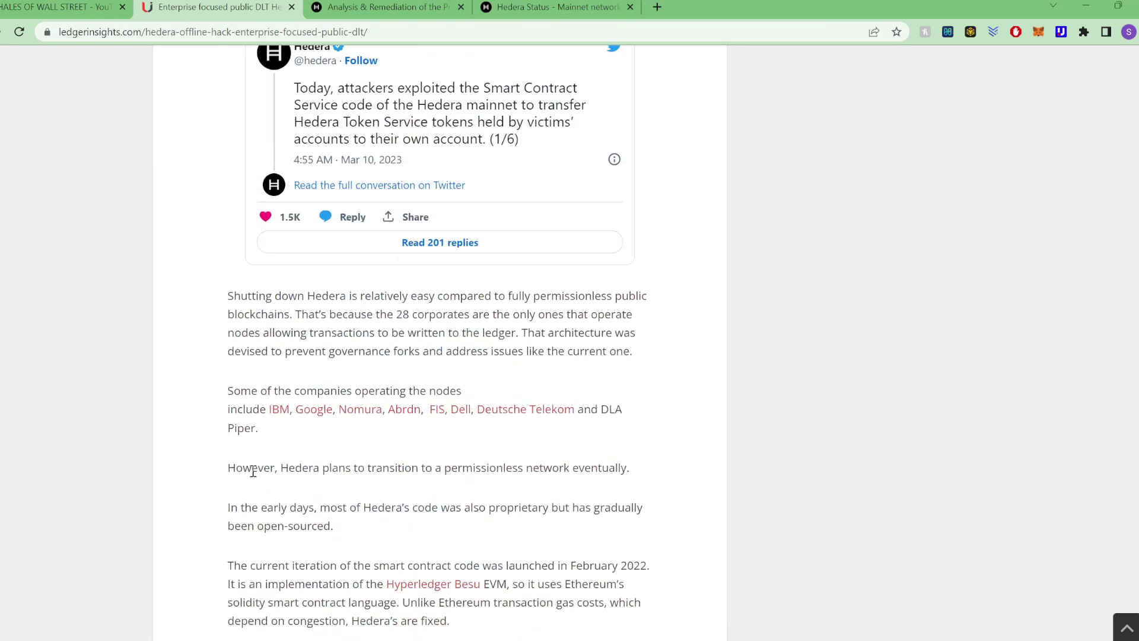
drag(231, 469, 473, 460)
click(473, 460)
scroll(564, 468, down, 2)
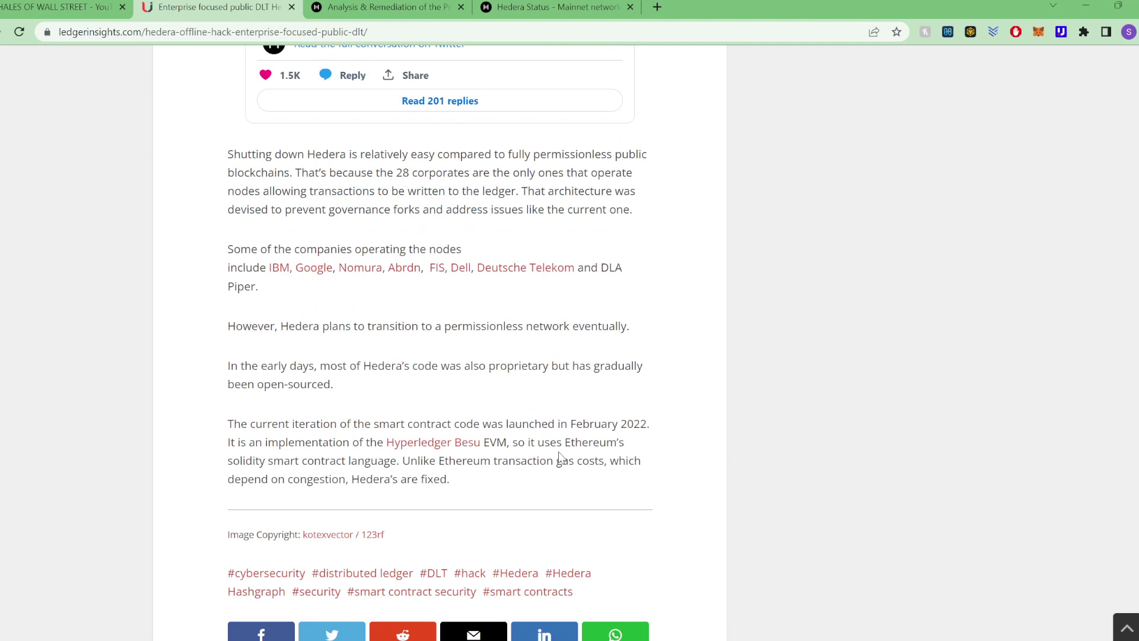
scroll(419, 341, up, 6)
scroll(418, 343, up, 3)
scroll(419, 347, down, 2)
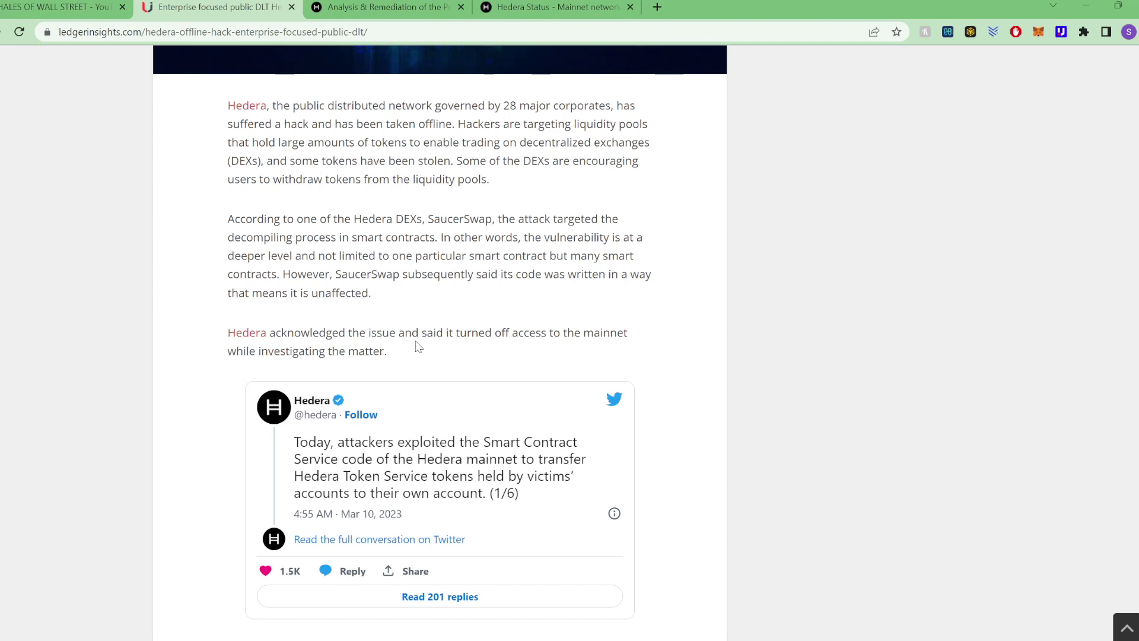
Bring up Hedera's 'Analysis & Remediation of the Precompile Attack' post and scroll toward its TL;DR
scroll(501, 303, up, 4)
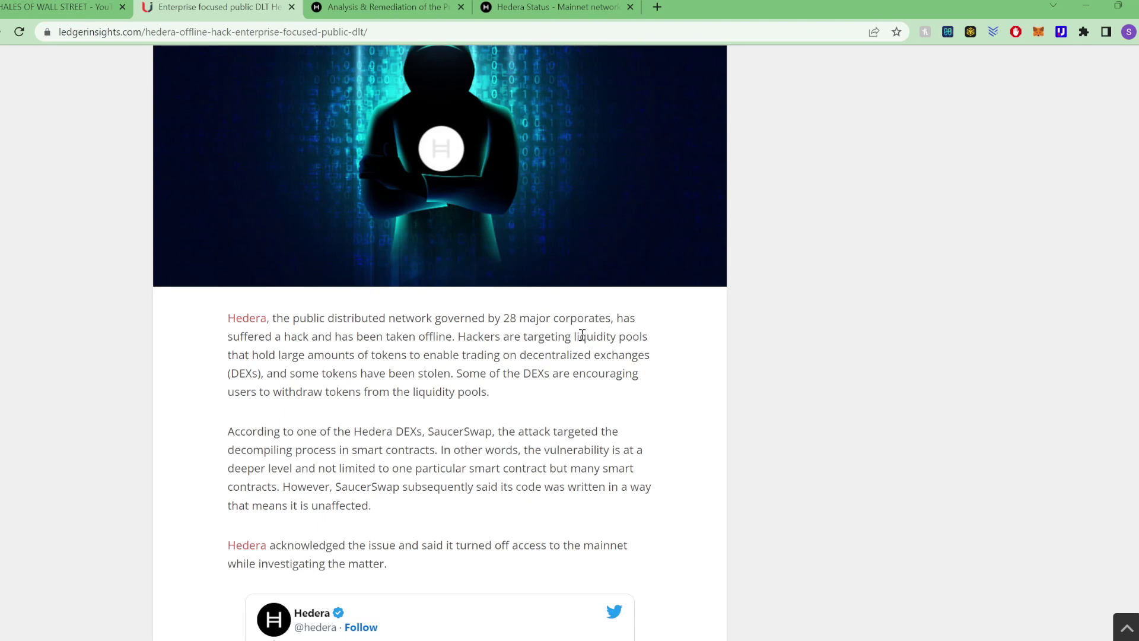
click(380, 8)
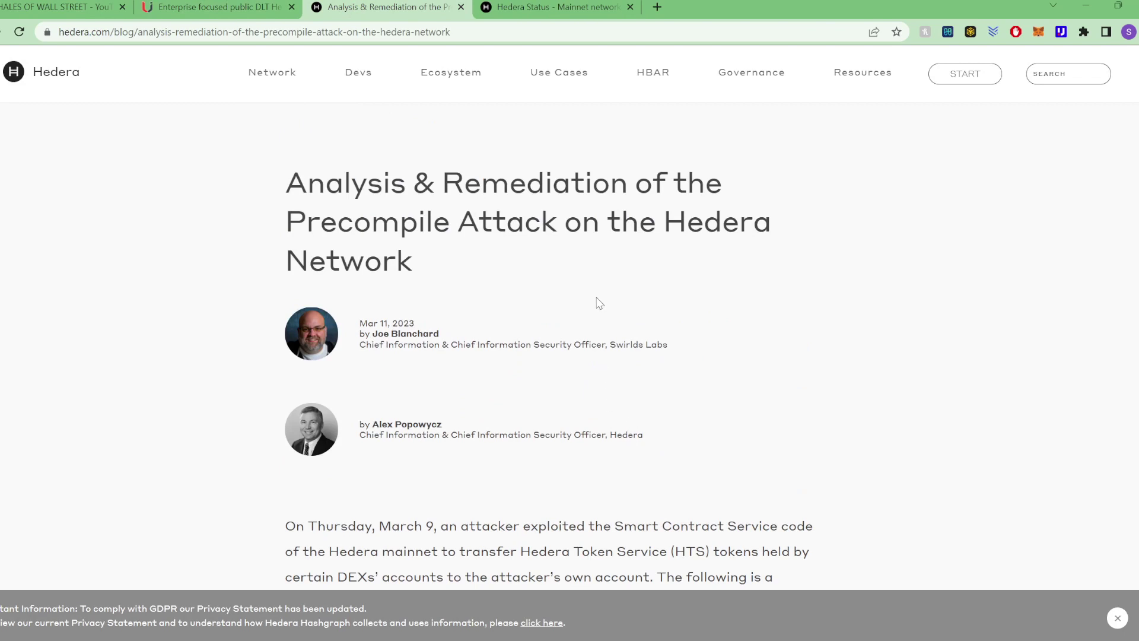
scroll(599, 303, down, 5)
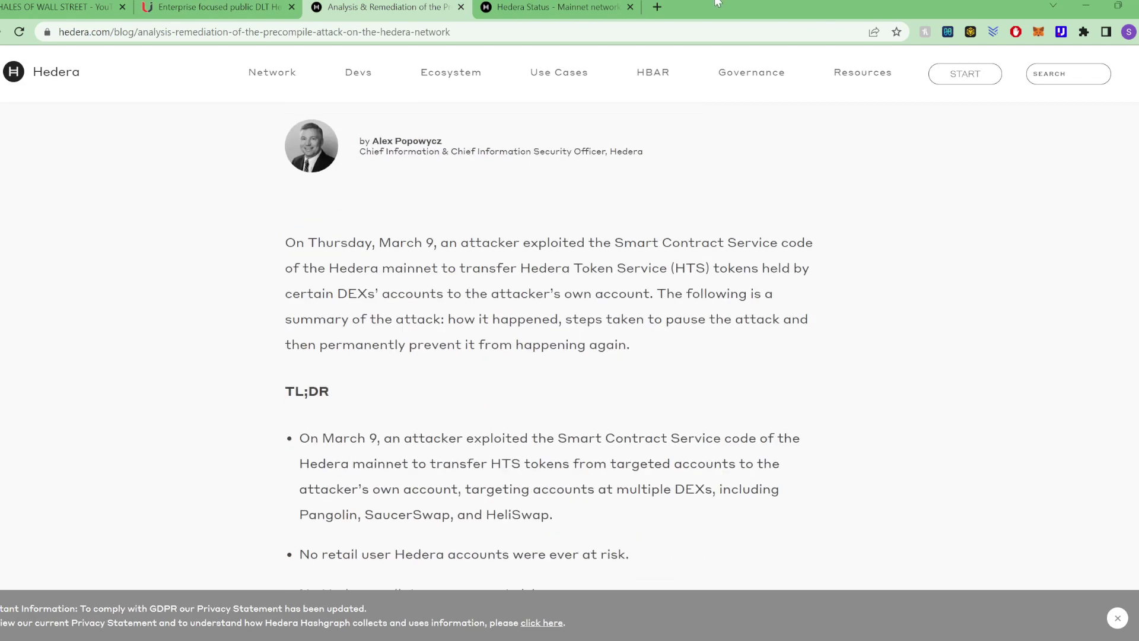
key(ctrl+Tab)
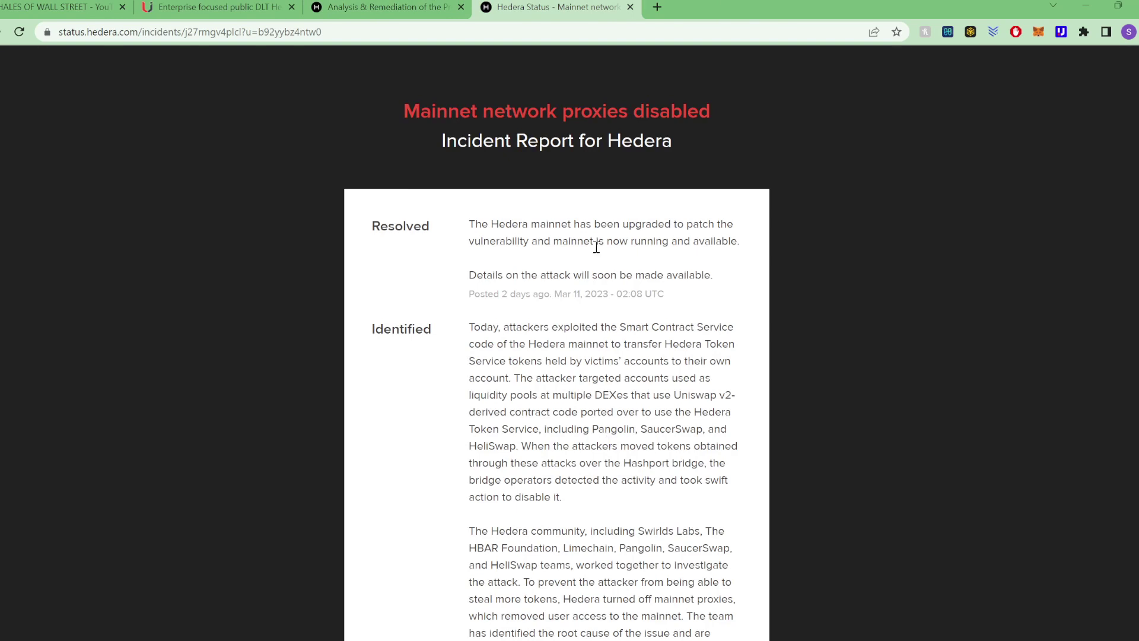
drag(476, 223, 641, 257)
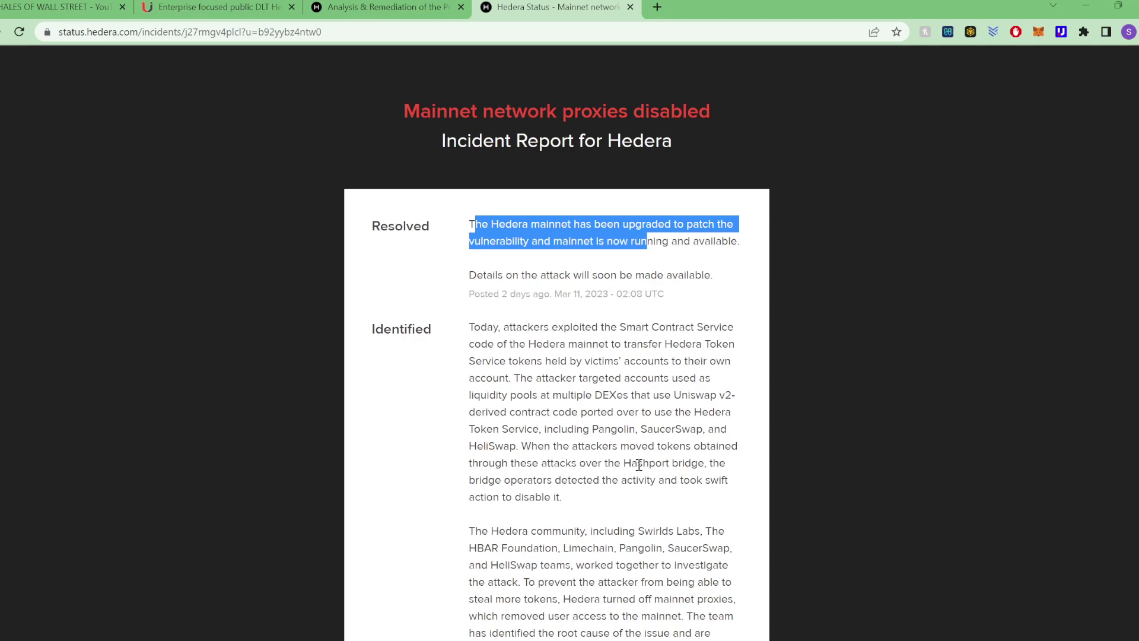
scroll(665, 442, down, 3)
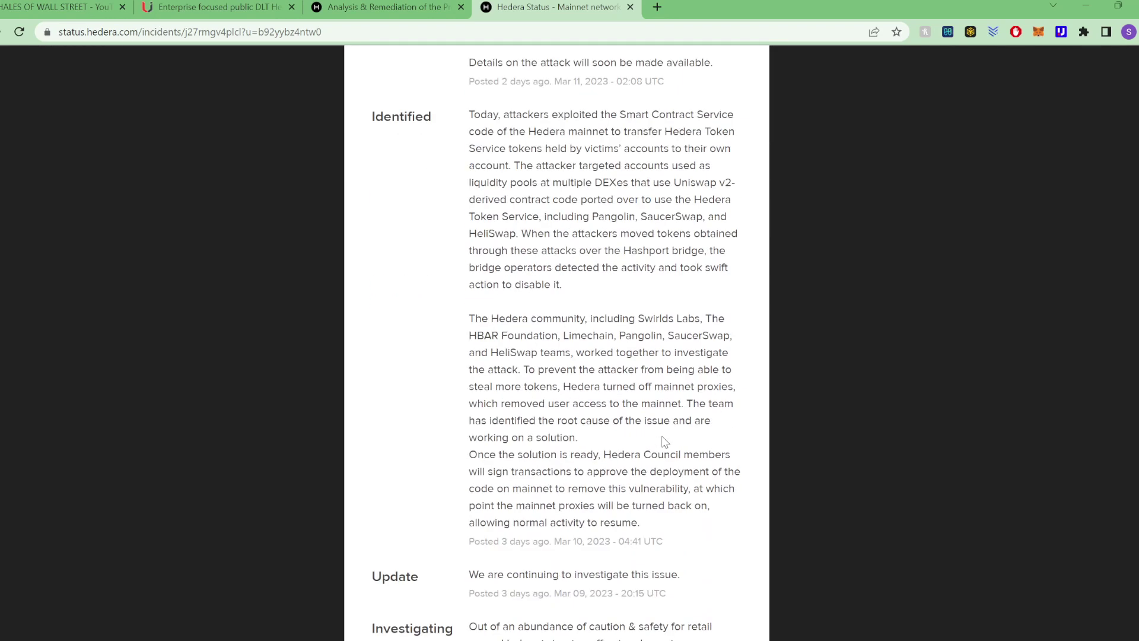
scroll(665, 442, down, 4)
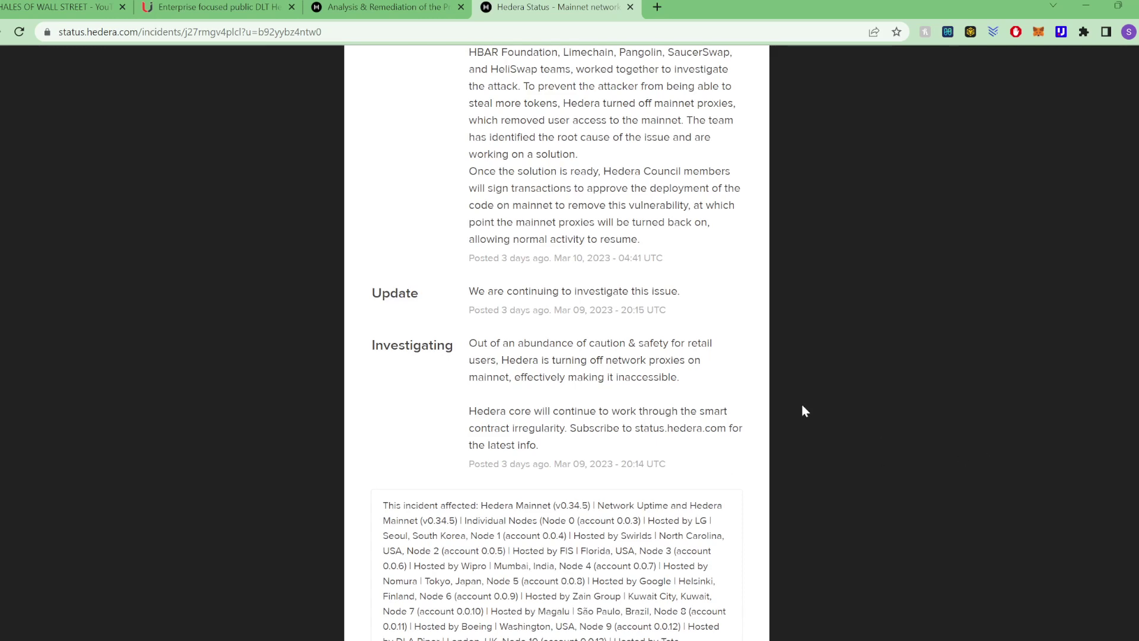
scroll(649, 445, down, 5)
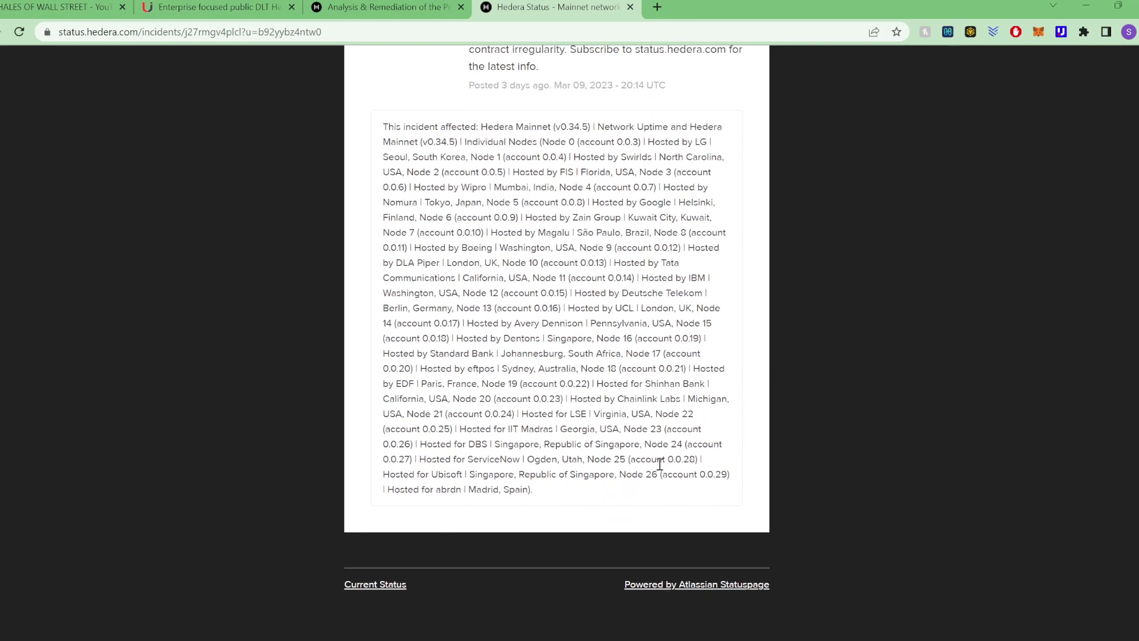
scroll(635, 305, up, 7)
Return to the Ledger Insights hack article, then switch over to the TradingView HBAR/USDT chart
click(225, 7)
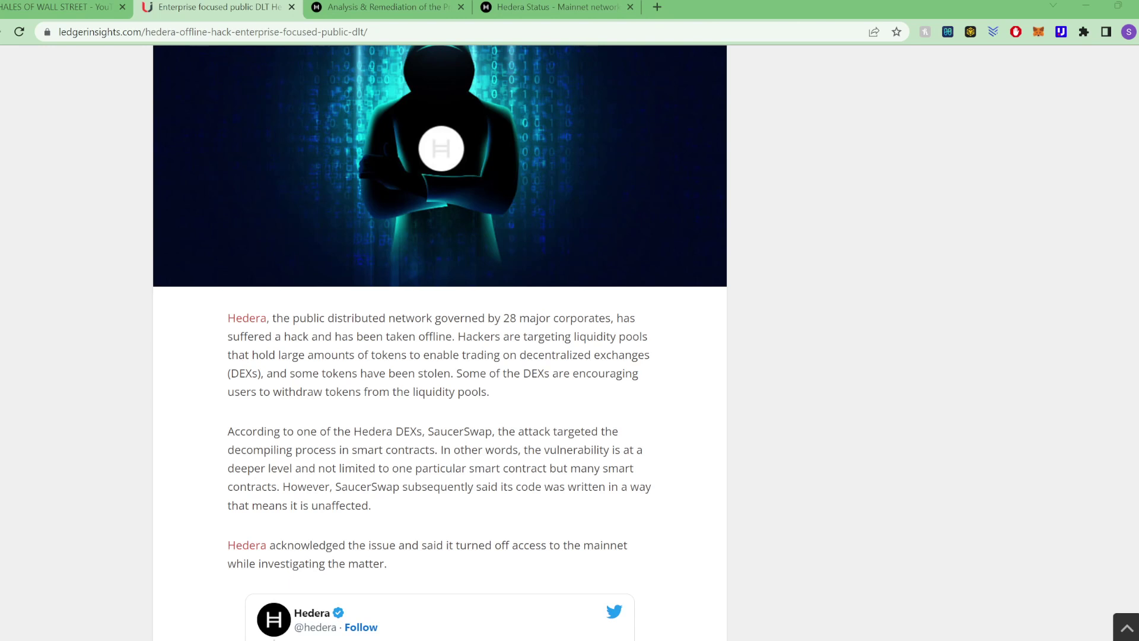
key(alt+Tab)
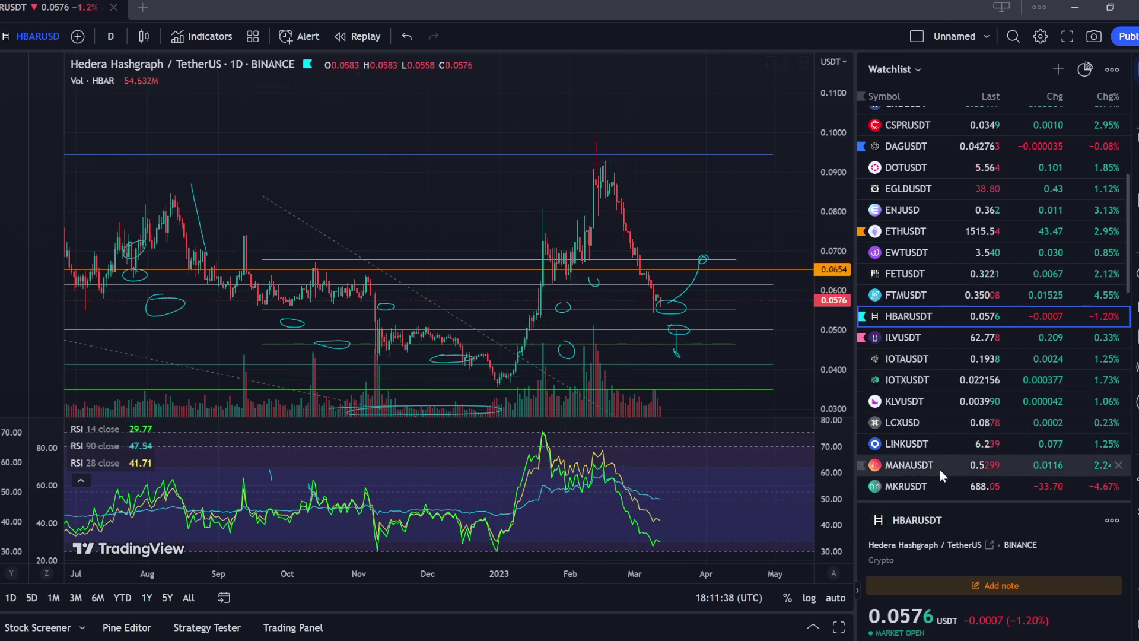
drag(944, 500, 947, 56)
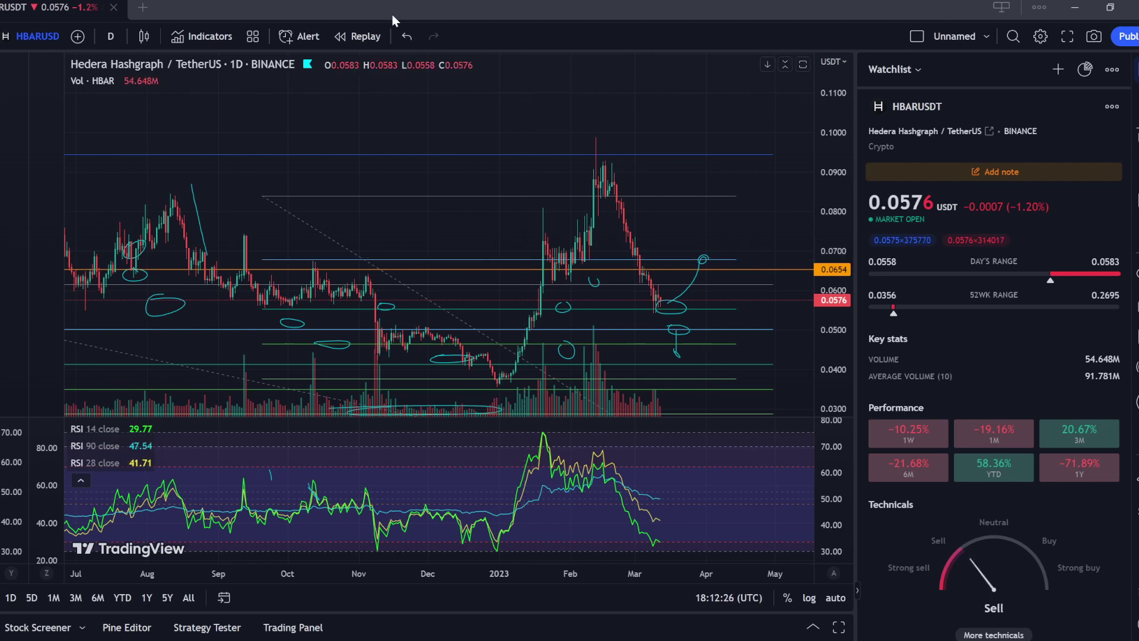
scroll(546, 217, down, 2)
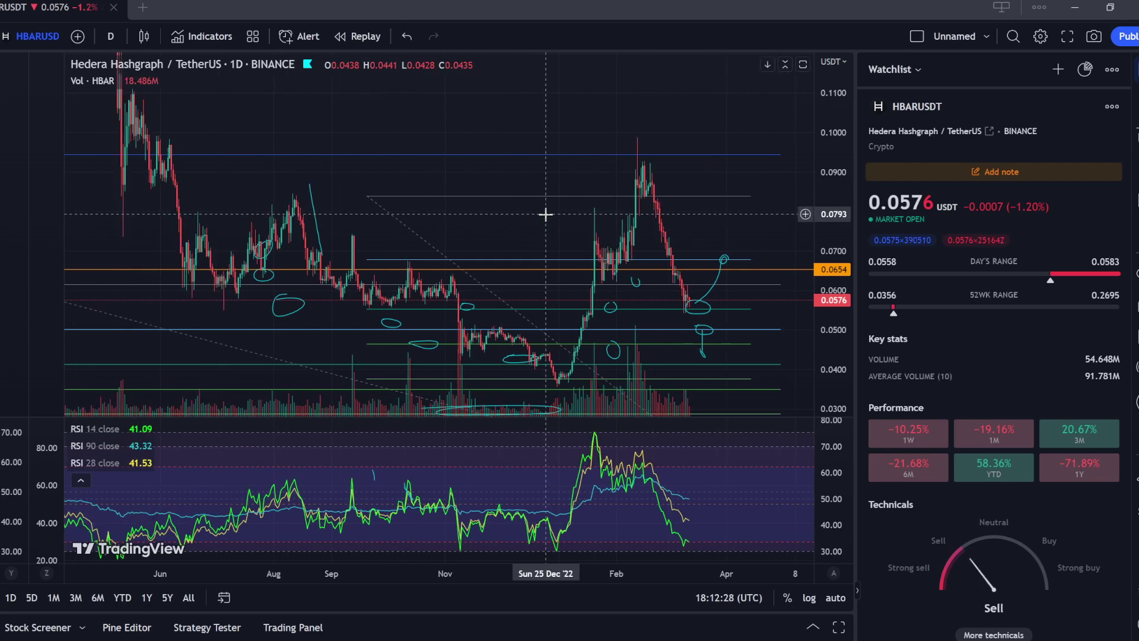
scroll(527, 204, up, 2)
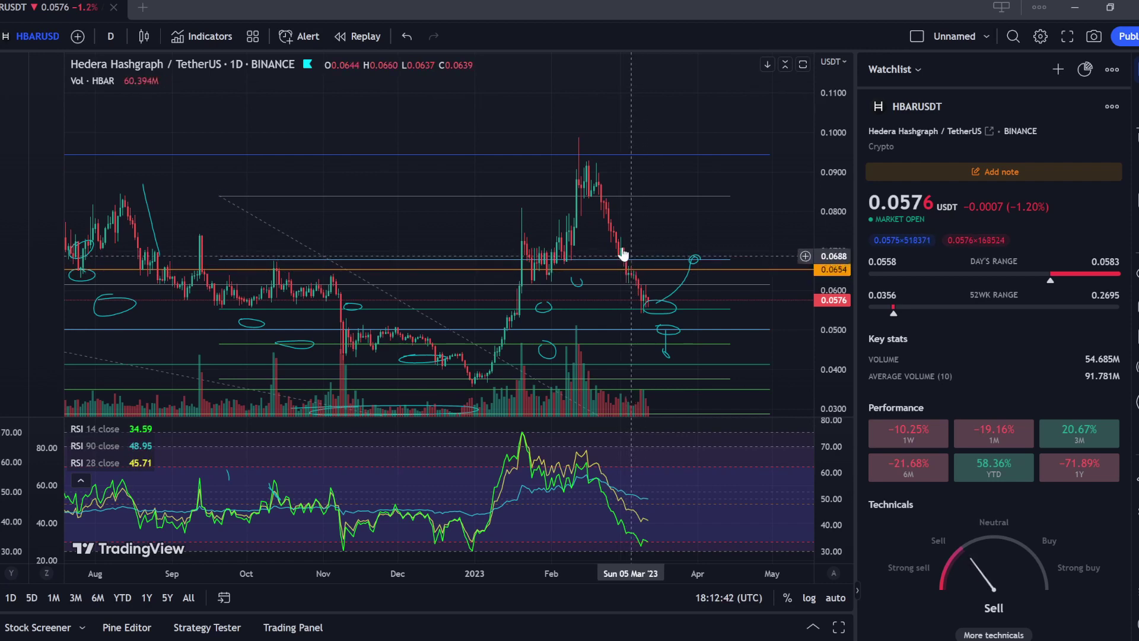
scroll(617, 259, up, 3)
scroll(528, 254, down, 2)
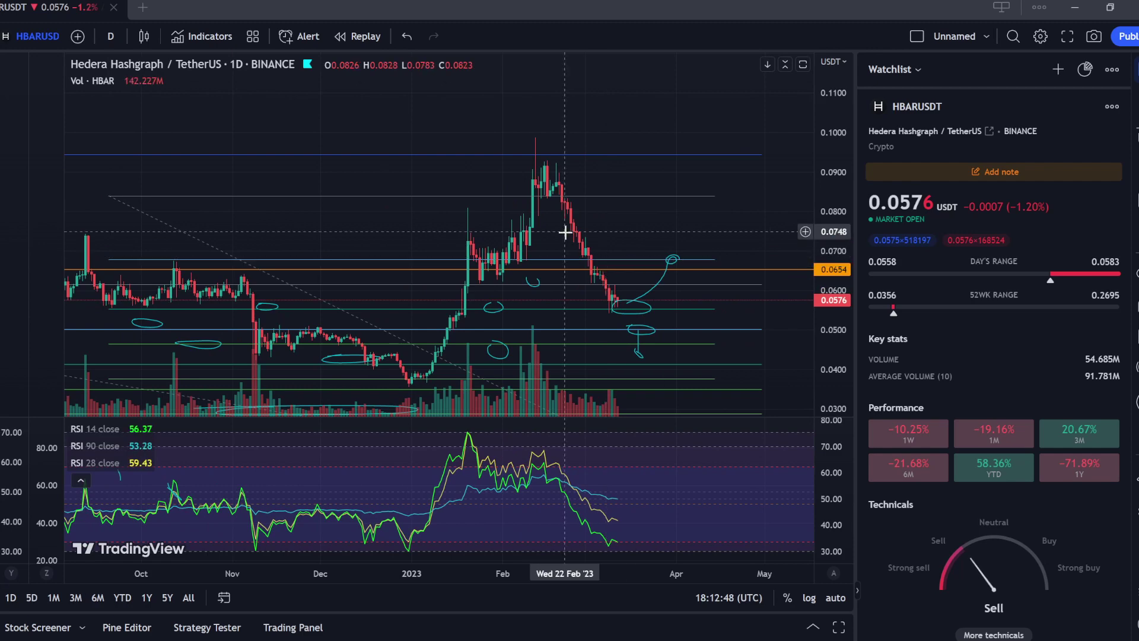
scroll(570, 232, down, 2)
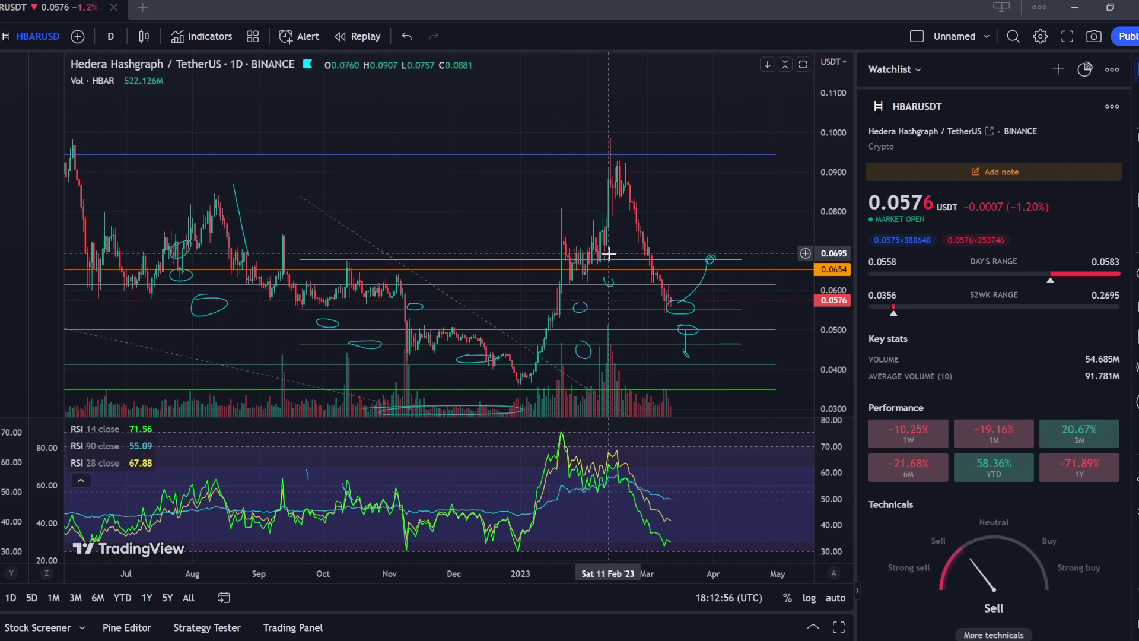
scroll(610, 254, up, 2)
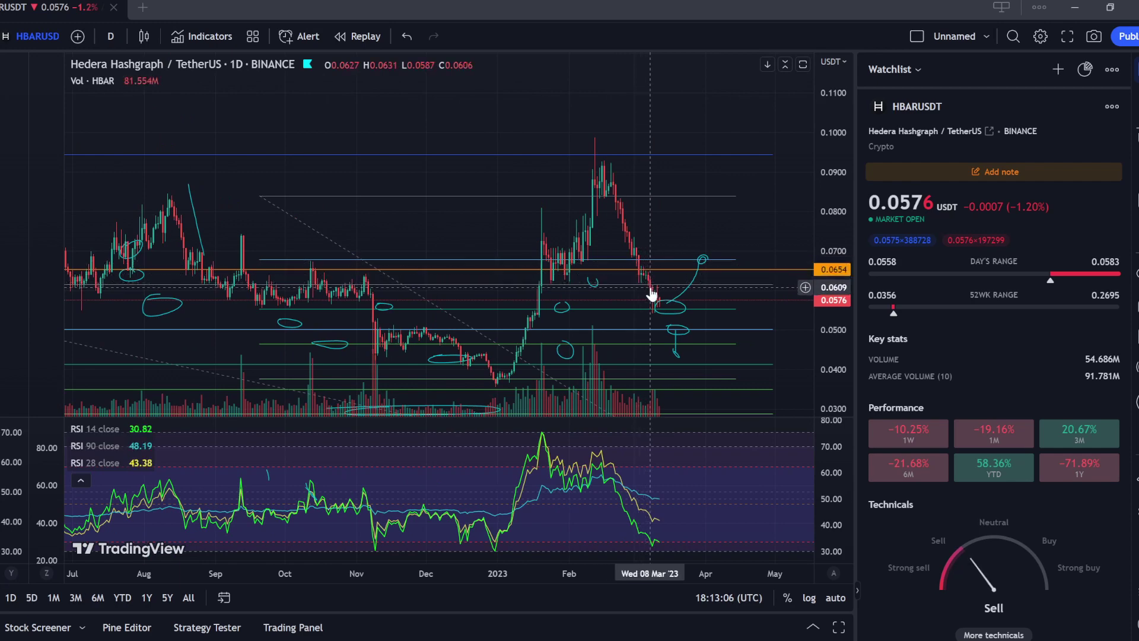
scroll(653, 291, up, 2)
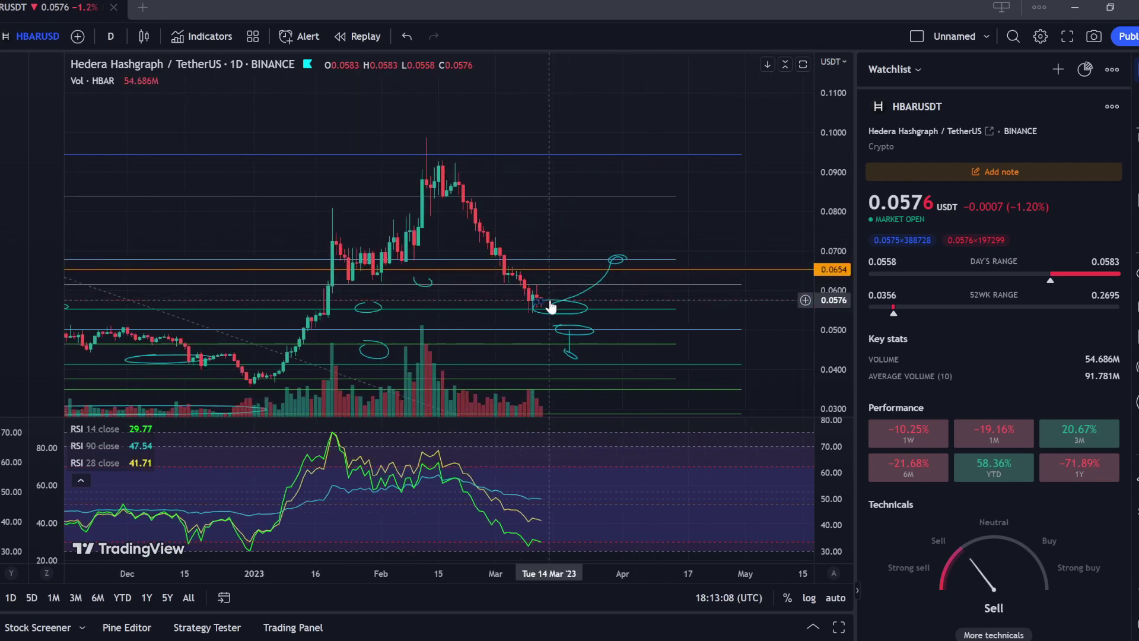
scroll(557, 320, up, 2)
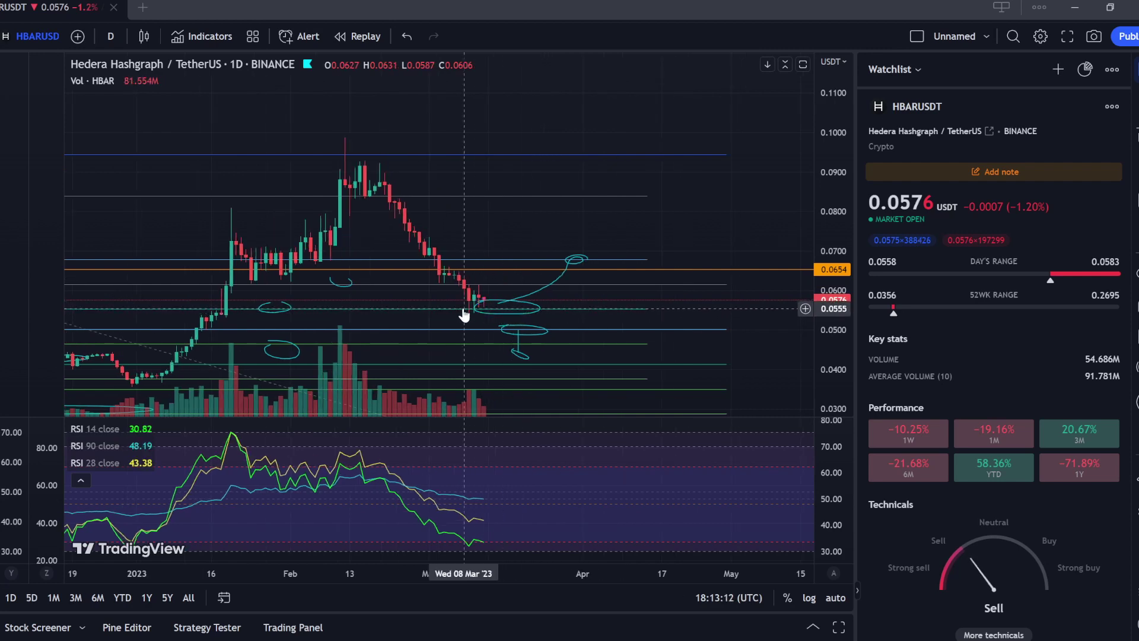
scroll(464, 314, down, 1)
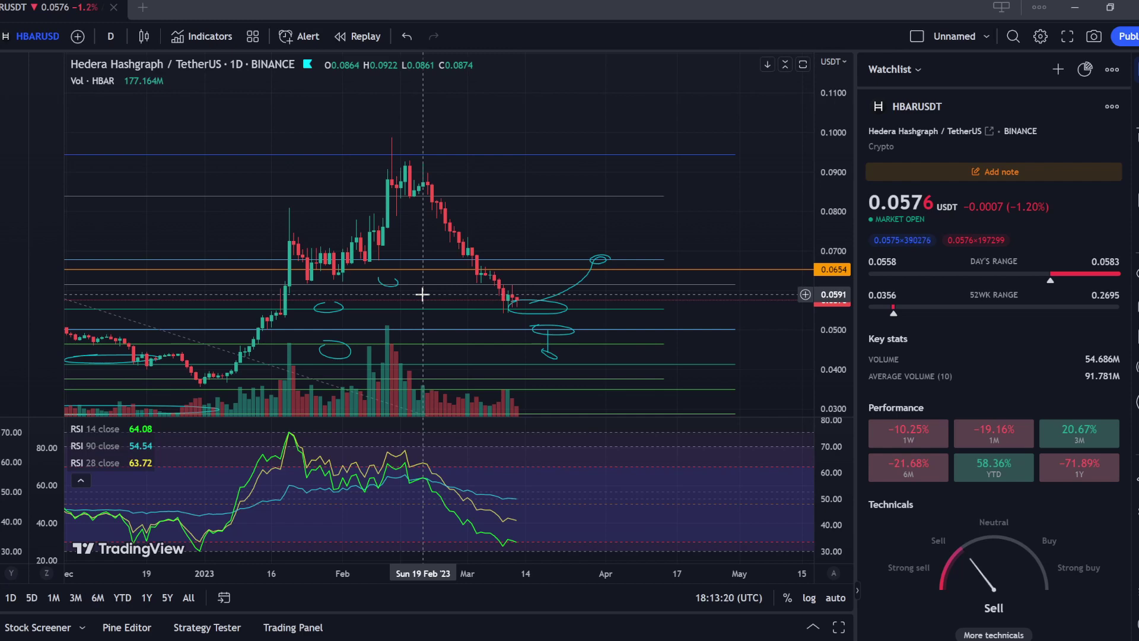
scroll(415, 294, down, 2)
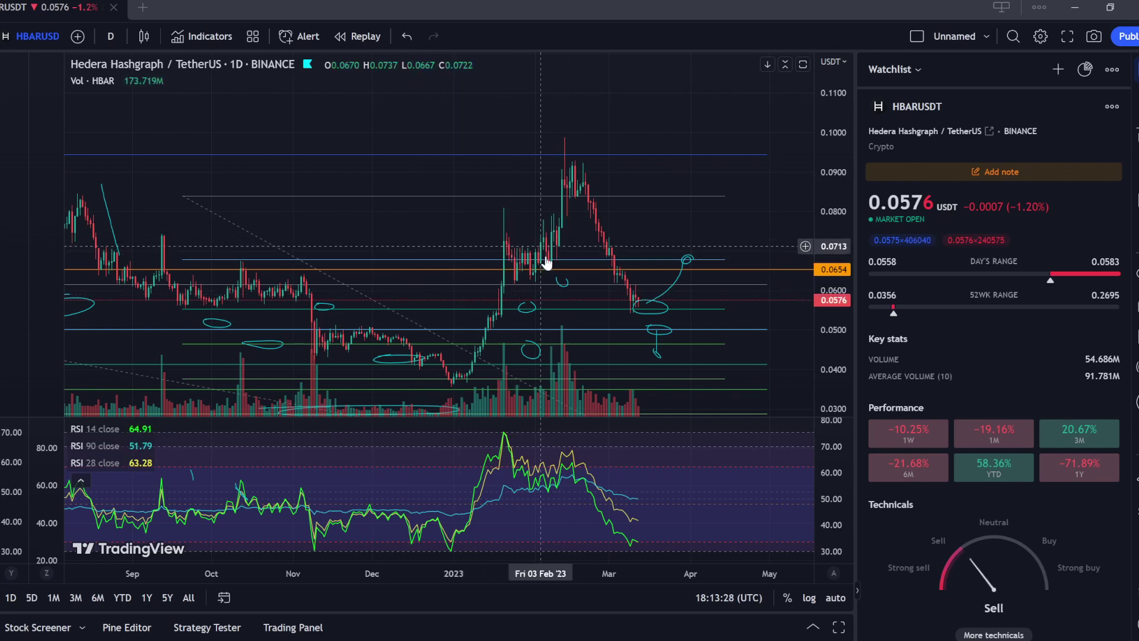
scroll(536, 264, up, 1)
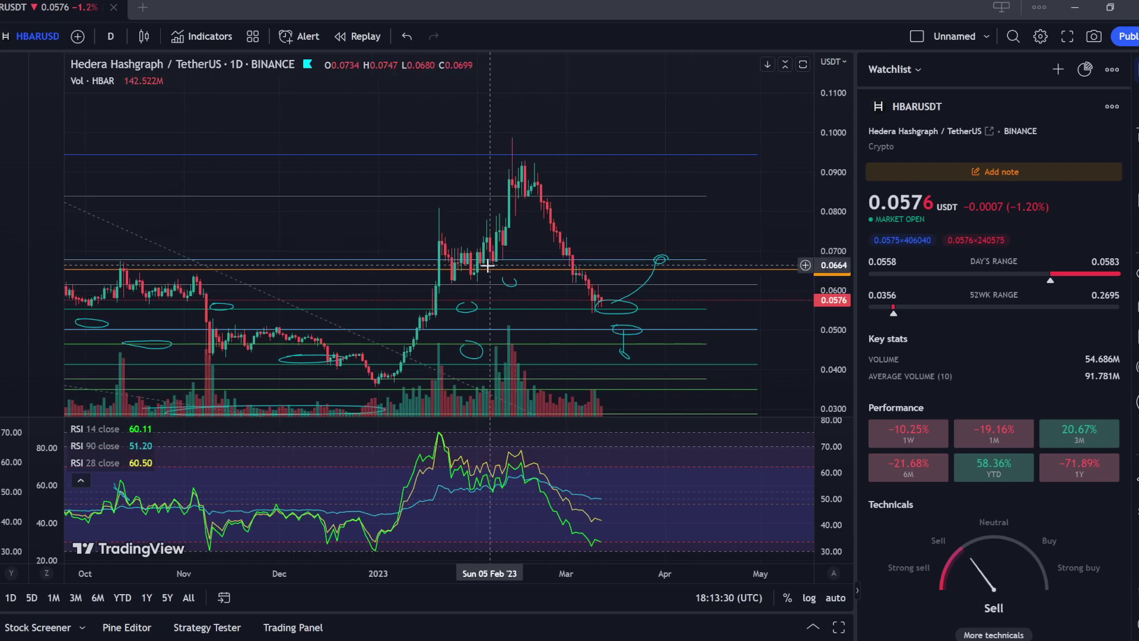
scroll(488, 266, down, 2)
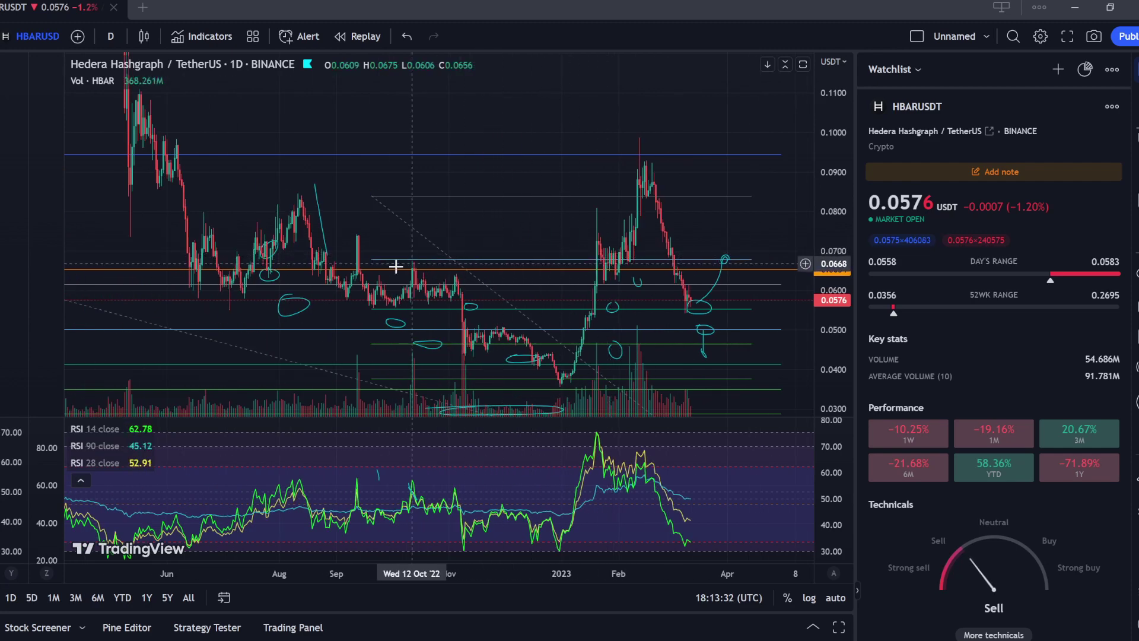
scroll(440, 291, up, 1)
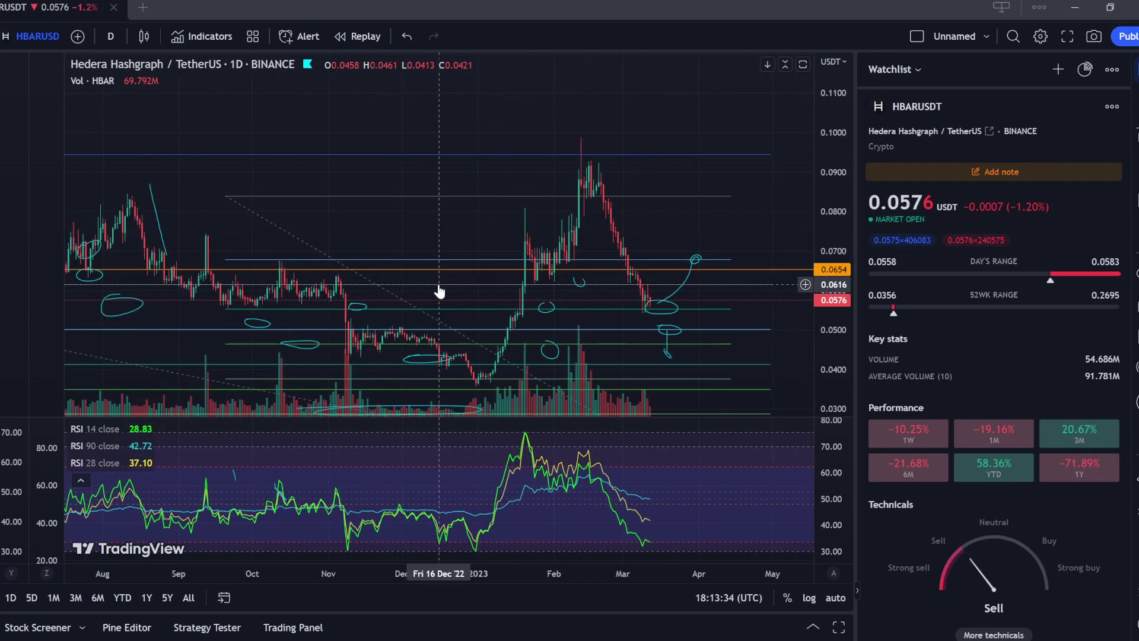
scroll(552, 254, up, 1)
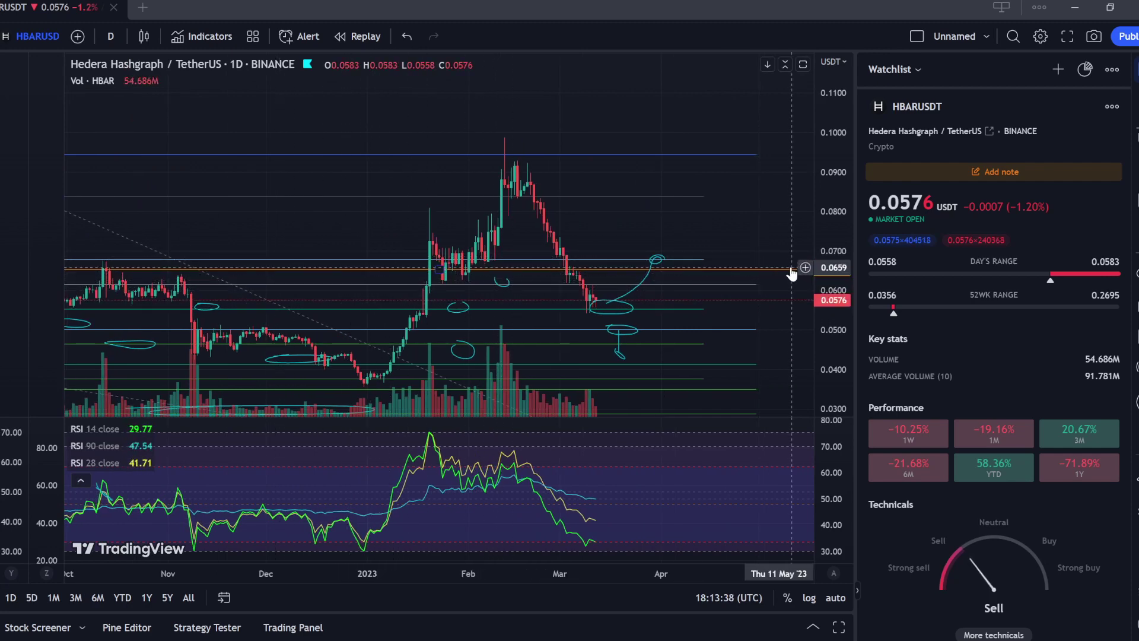
scroll(546, 300, down, 2)
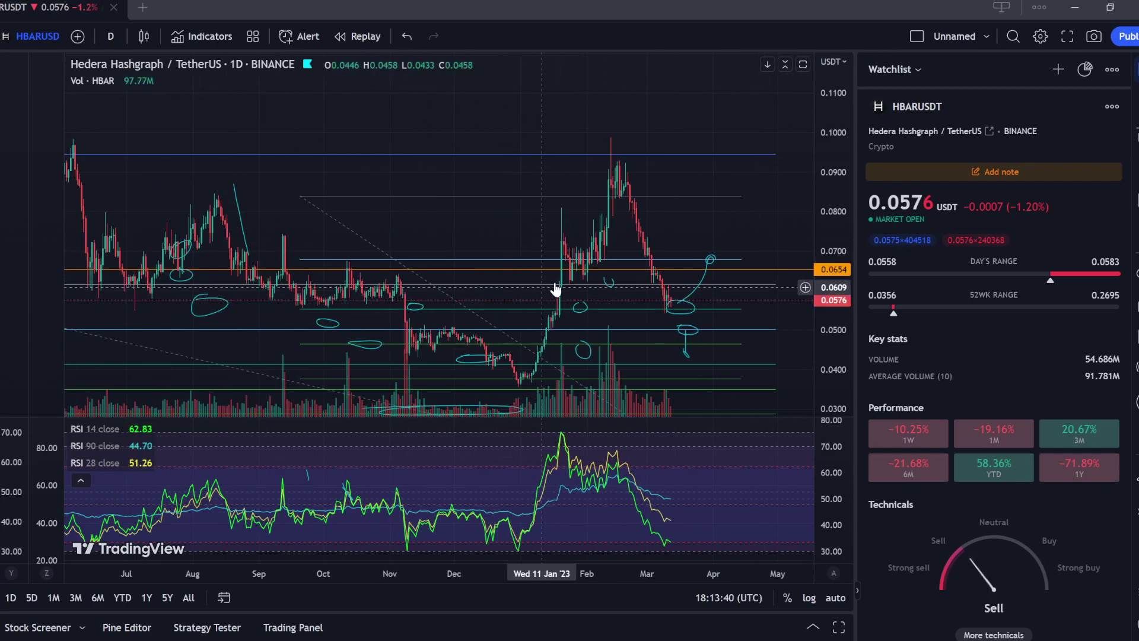
scroll(530, 275, up, 1)
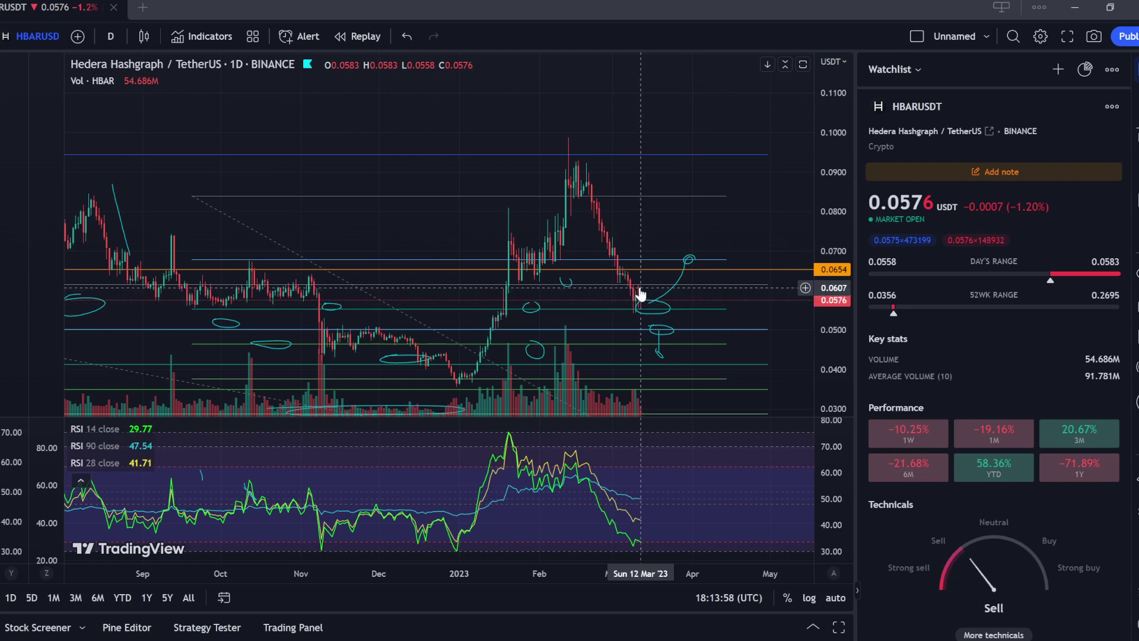
scroll(623, 292, down, 2)
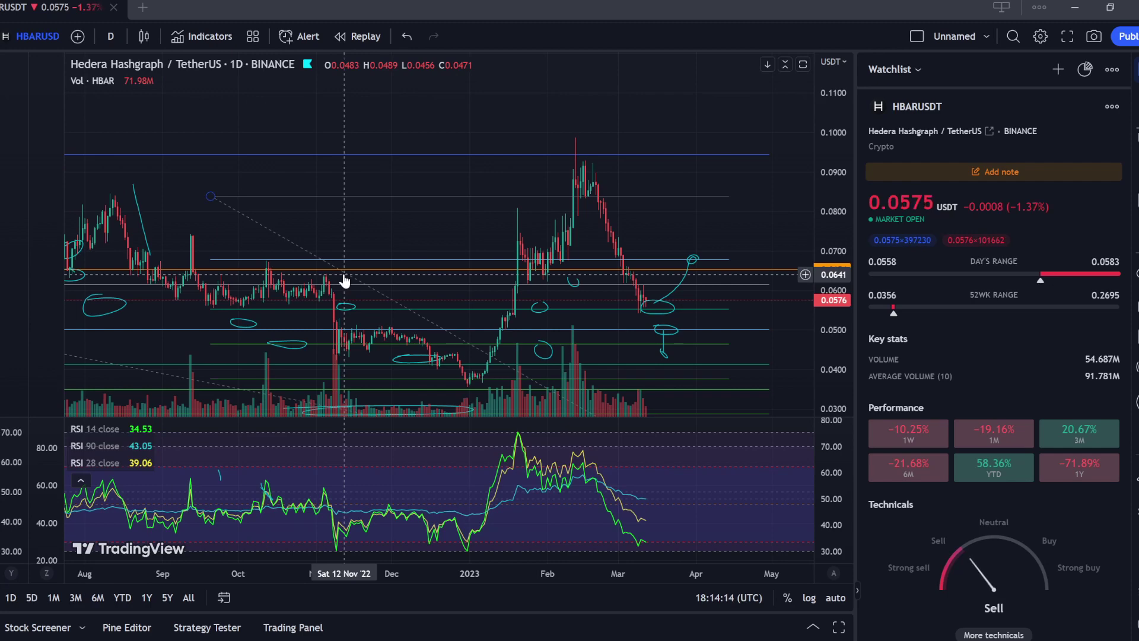
scroll(544, 315, up, 3)
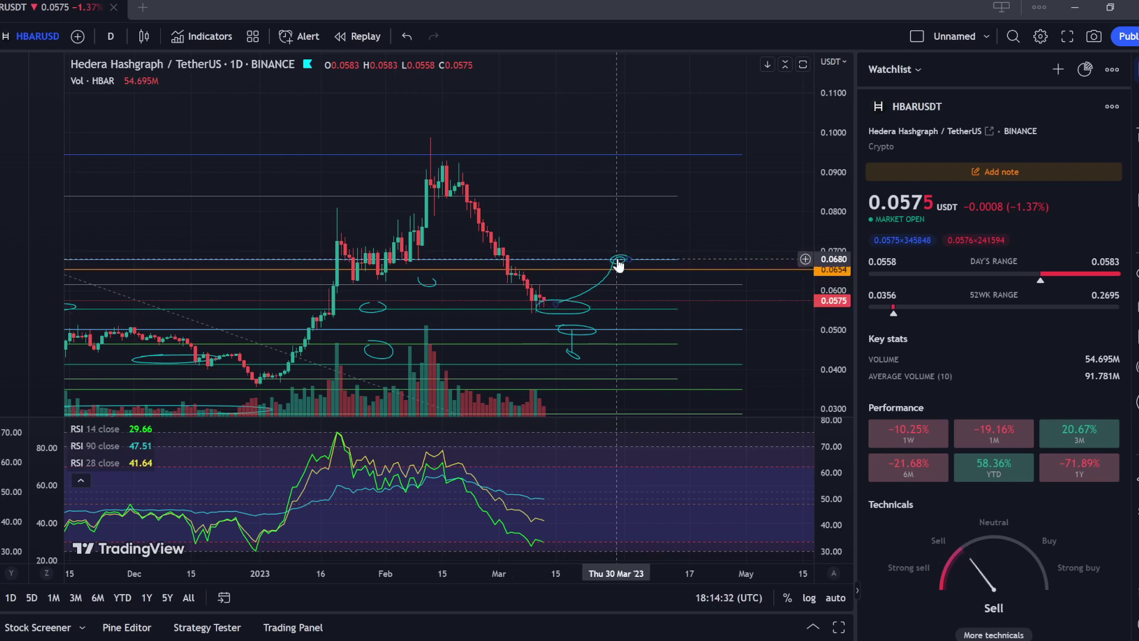
scroll(685, 337, down, 3)
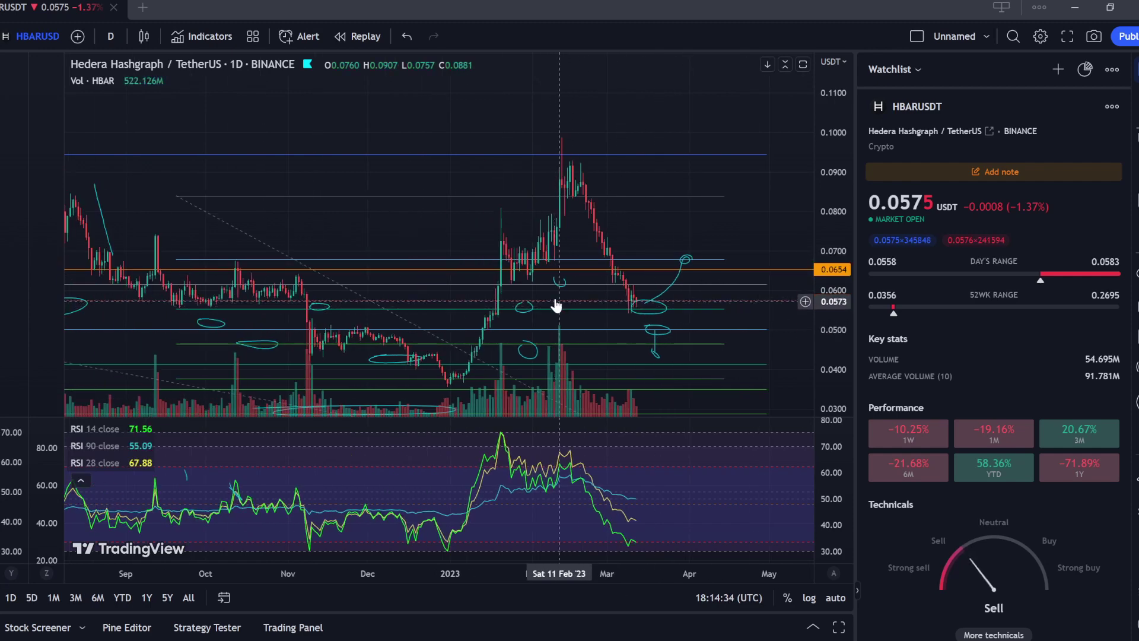
scroll(664, 314, up, 5)
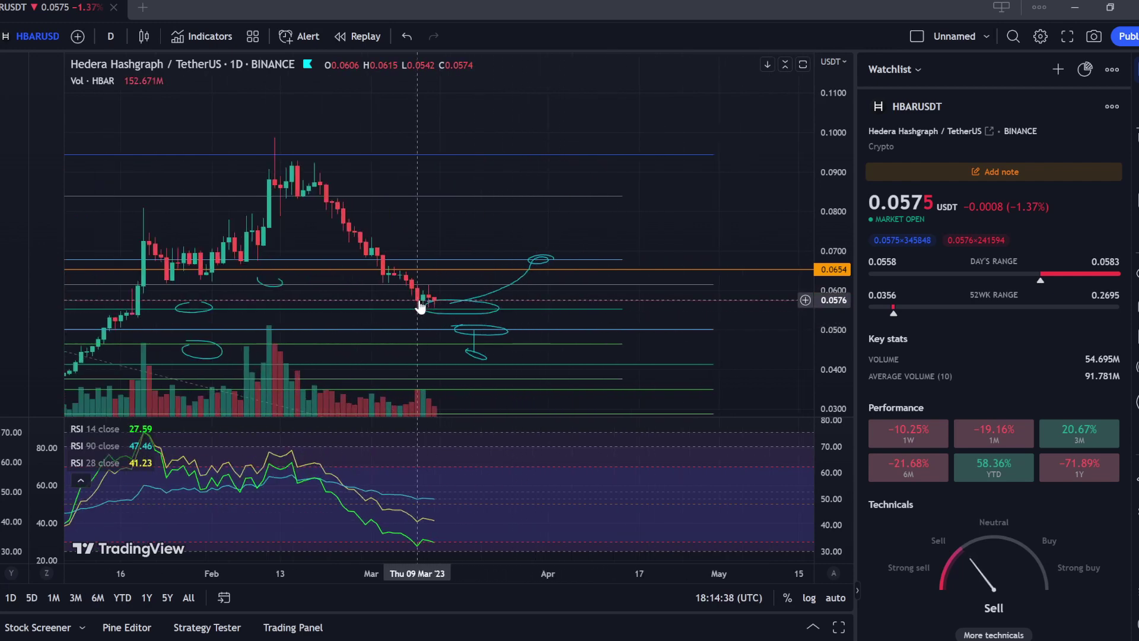
scroll(439, 305, down, 2)
drag(451, 306, 573, 304)
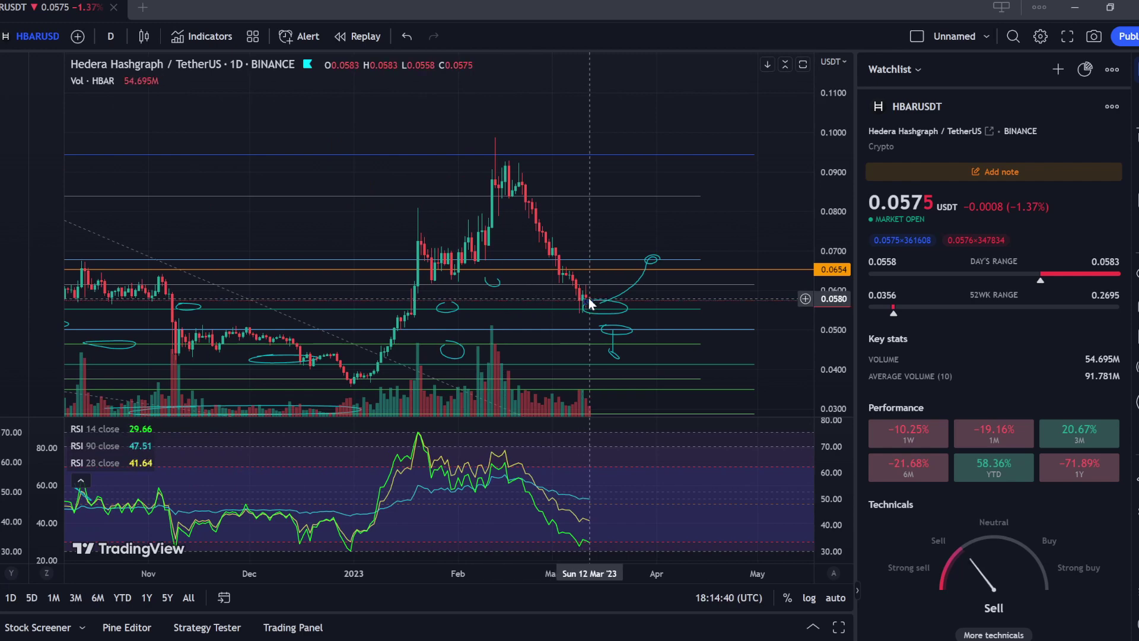
scroll(590, 304, up, 2)
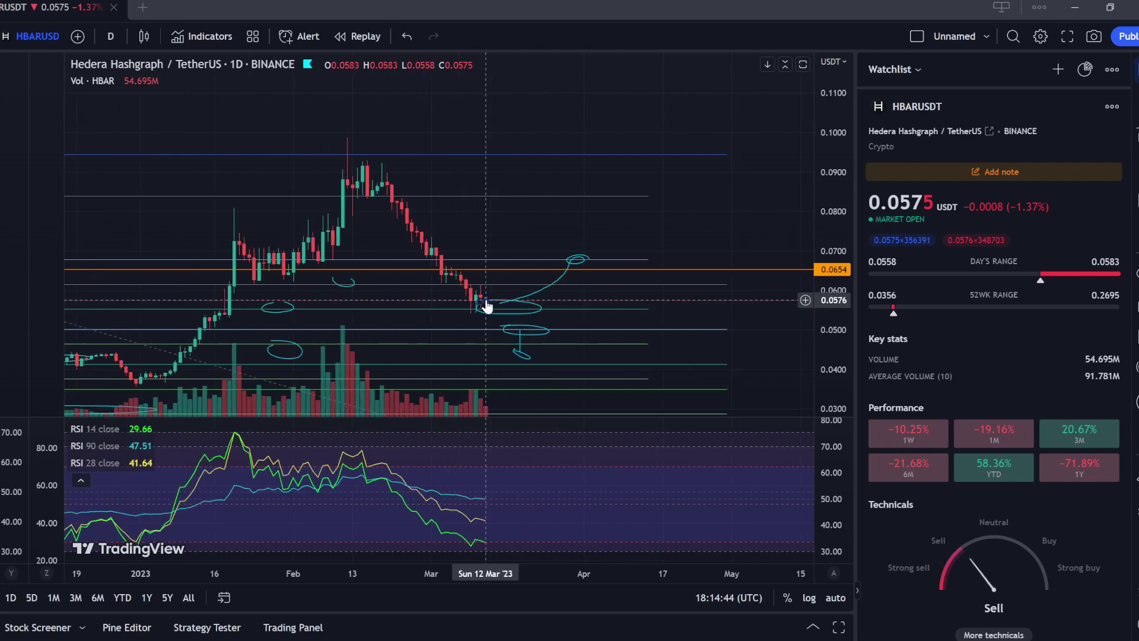
scroll(522, 306, down, 2)
scroll(599, 297, down, 2)
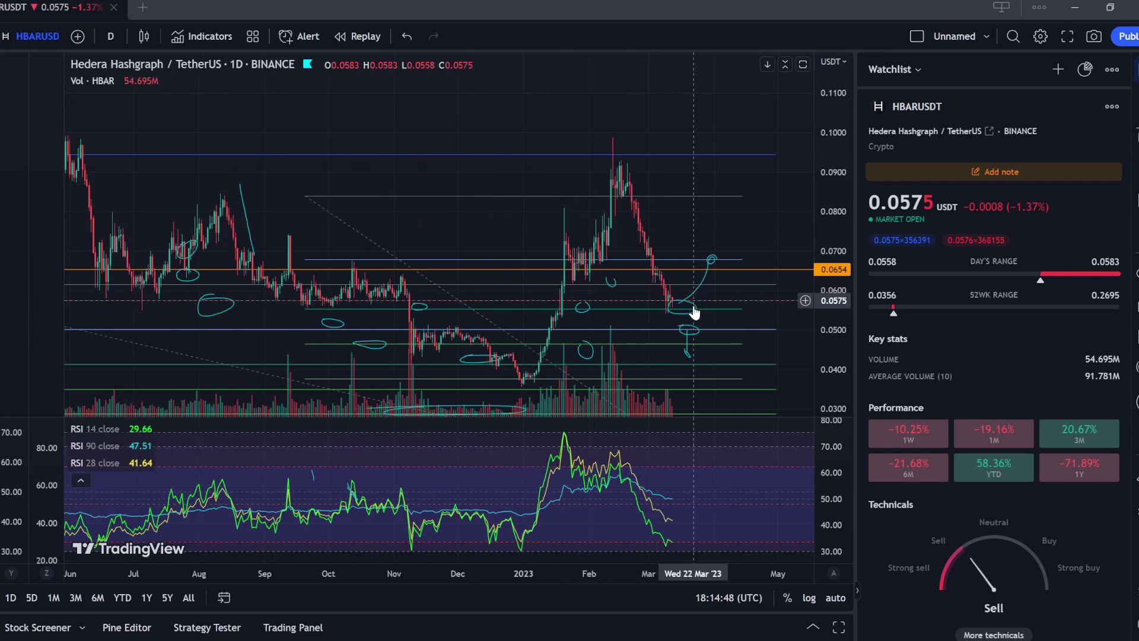
scroll(669, 334, up, 2)
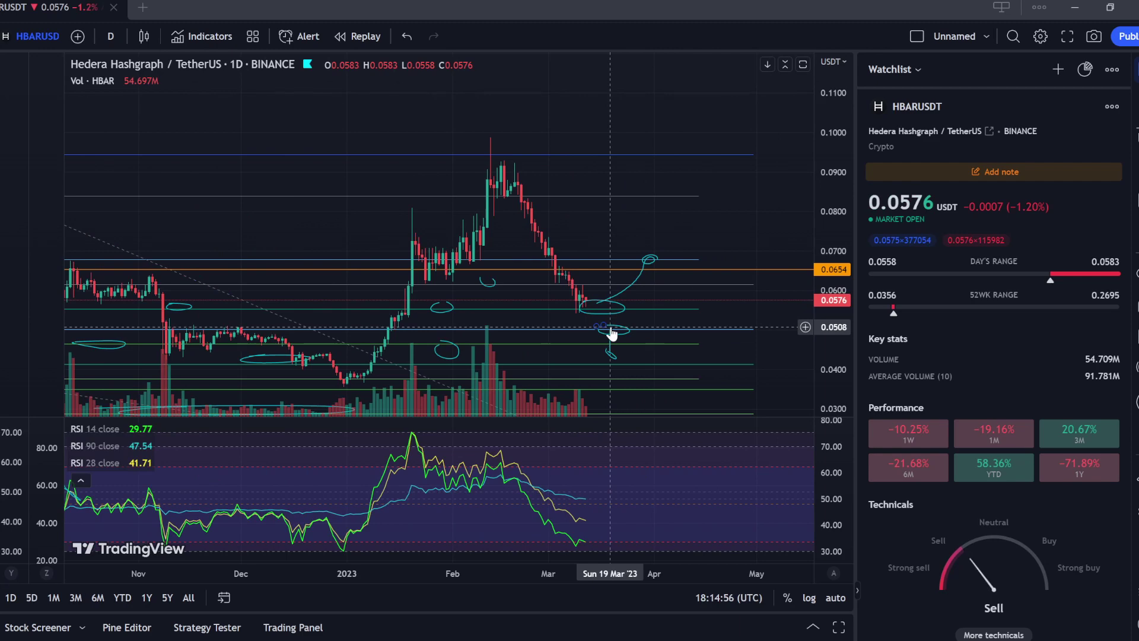
scroll(593, 324, up, 2)
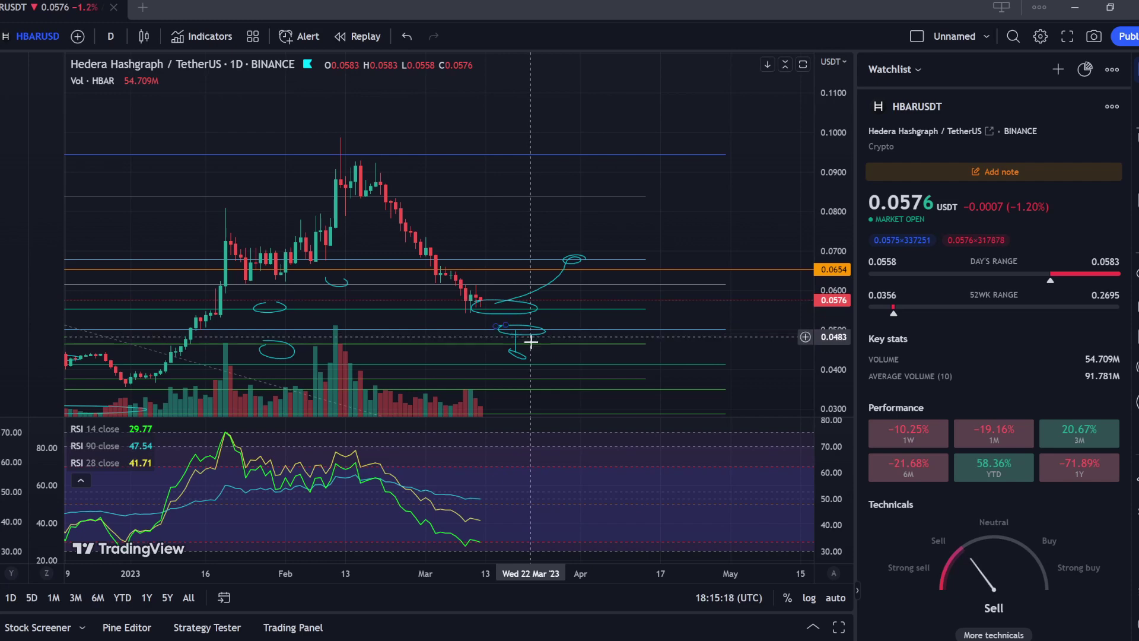
scroll(527, 353, down, 3)
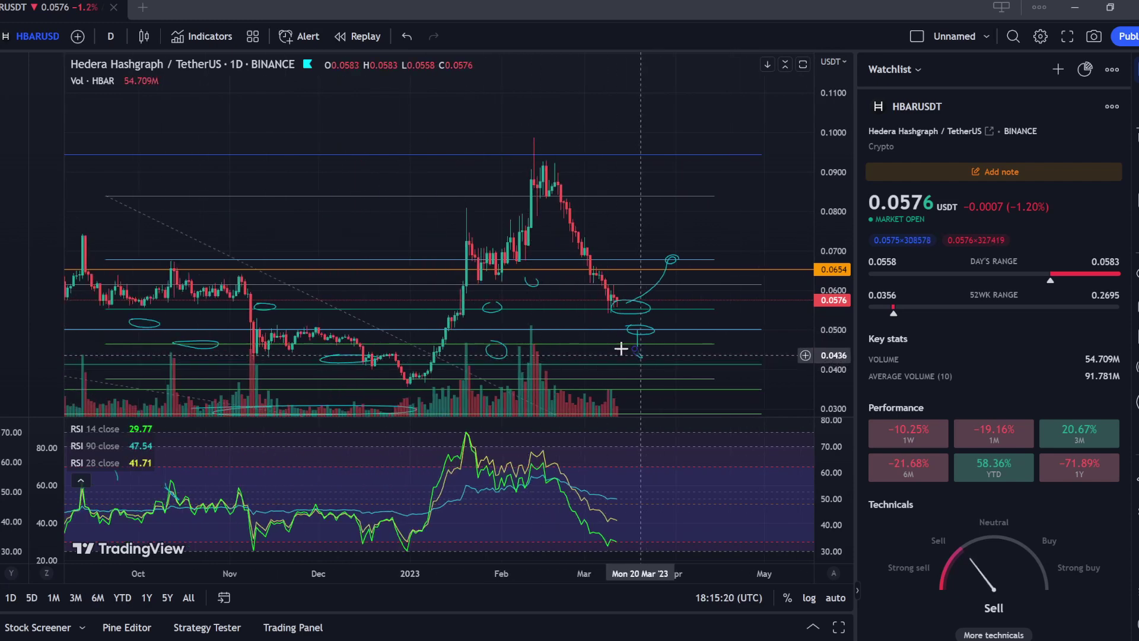
scroll(603, 344, down, 2)
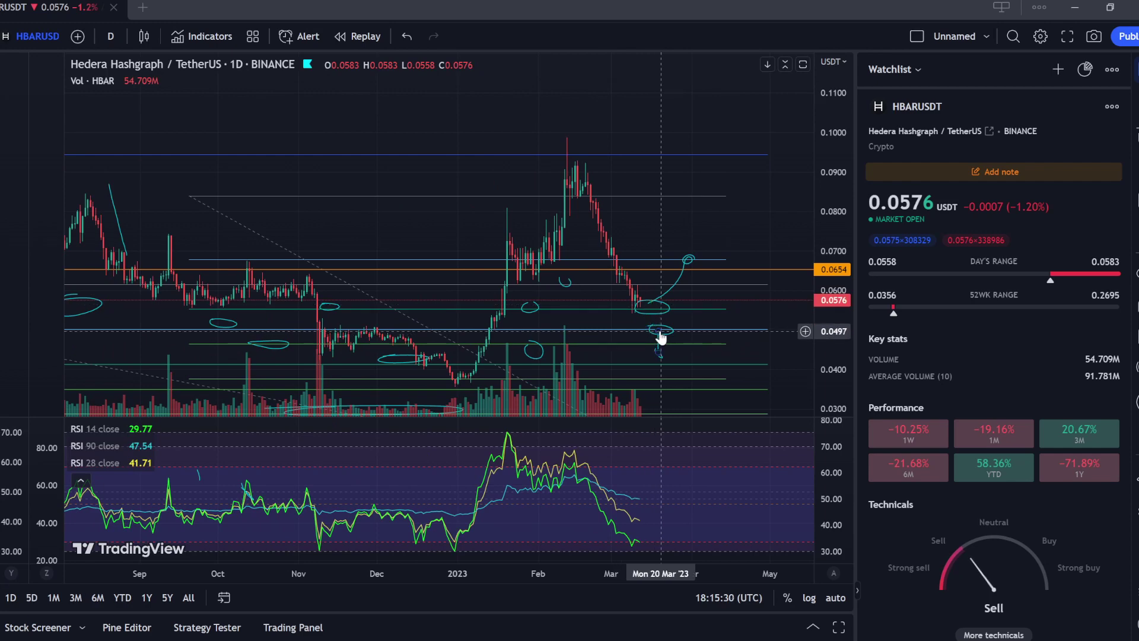
scroll(651, 330, up, 2)
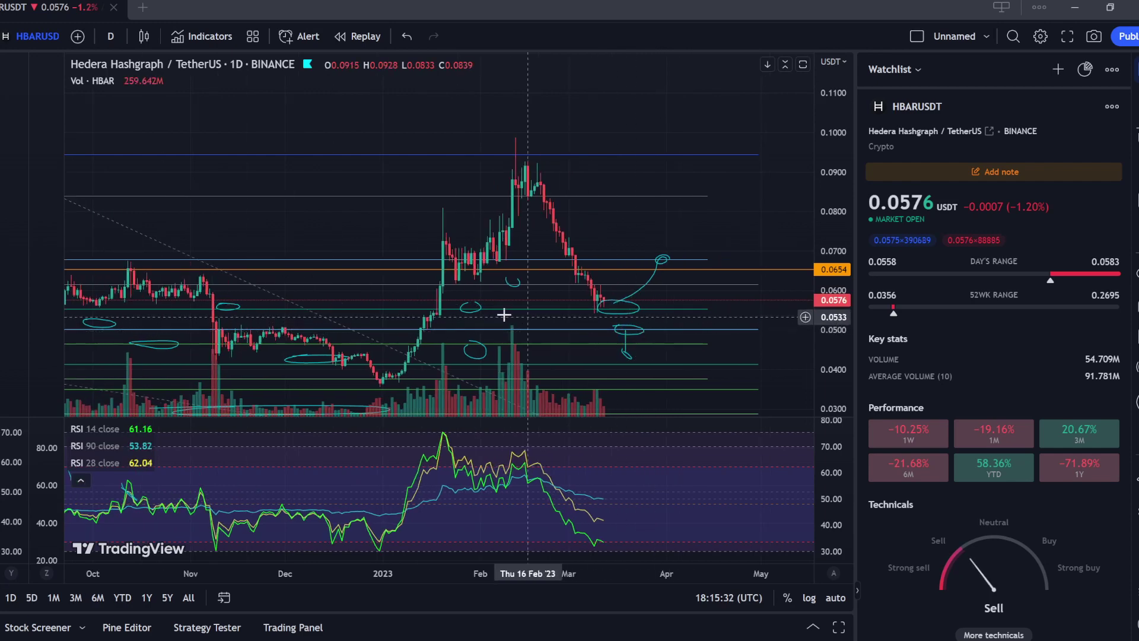
Zoom out and compress the price scale to review the 2020–2021 resistance wicks
scroll(548, 292, down, 5)
scroll(548, 293, down, 6)
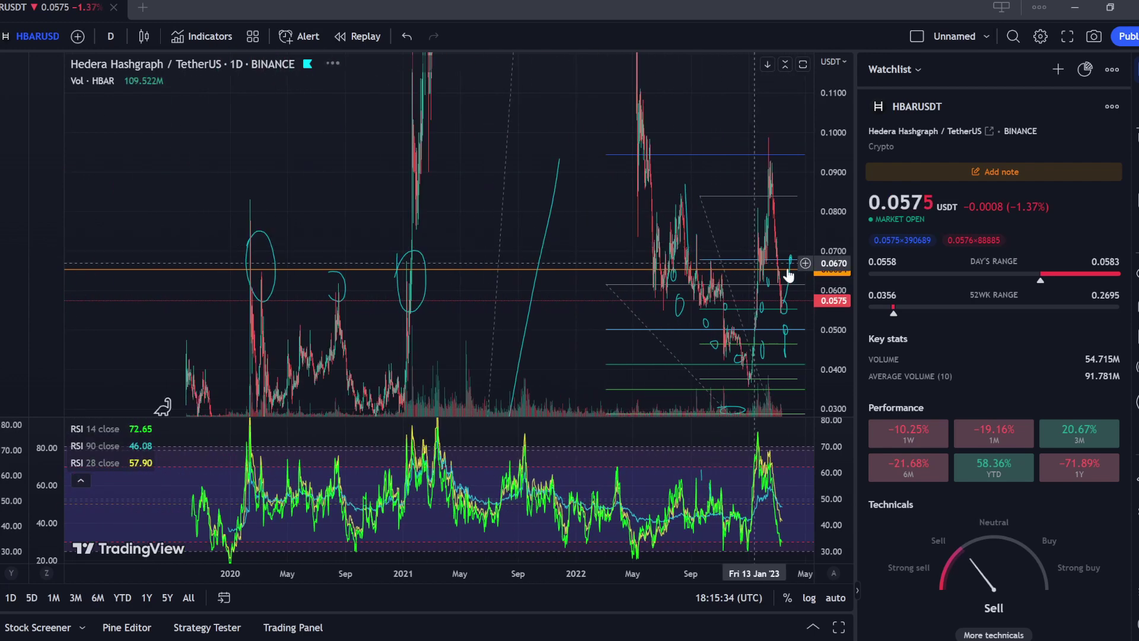
drag(844, 270, 844, 309)
scroll(593, 309, down, 2)
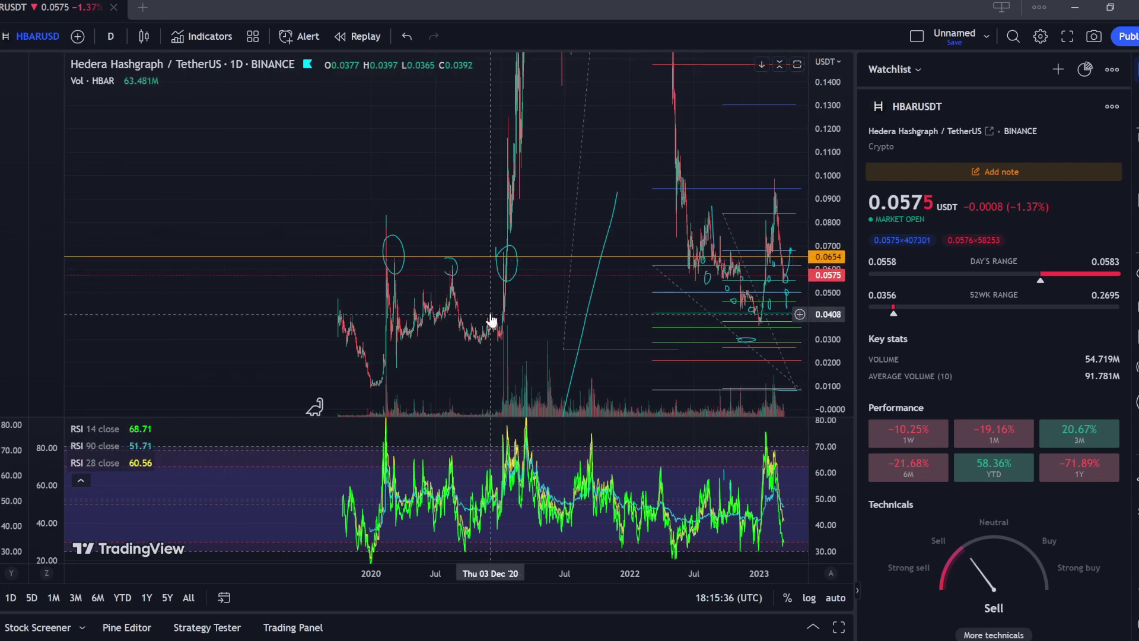
drag(828, 270, 828, 300)
Zoom the chart until May 2022 through May 2023 fills the view
scroll(617, 289, up, 3)
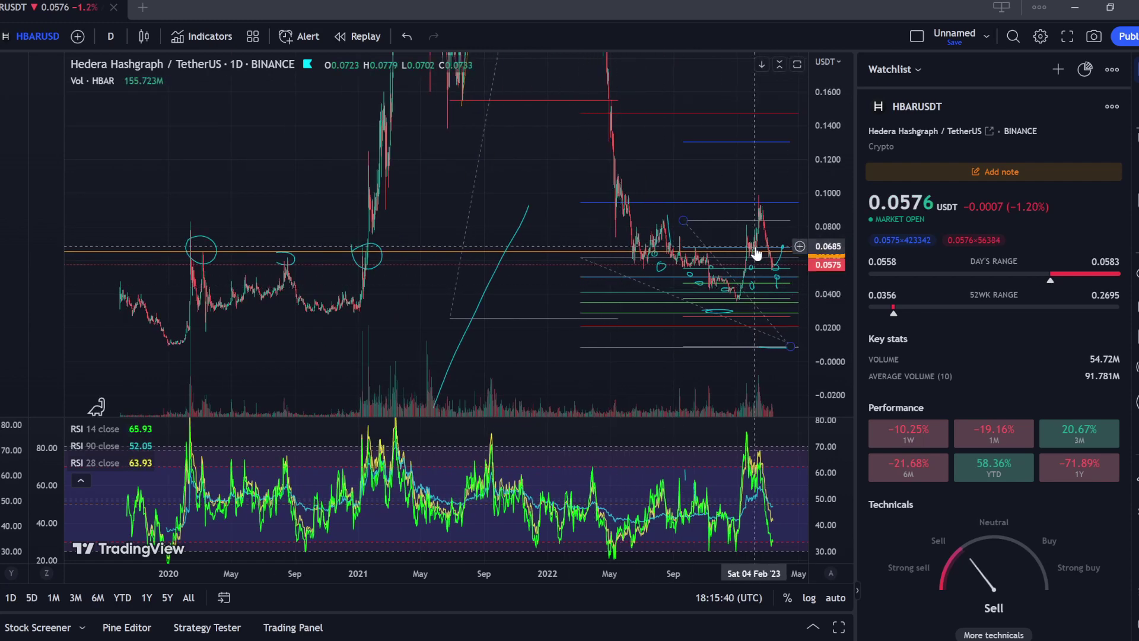
scroll(688, 287, up, 1)
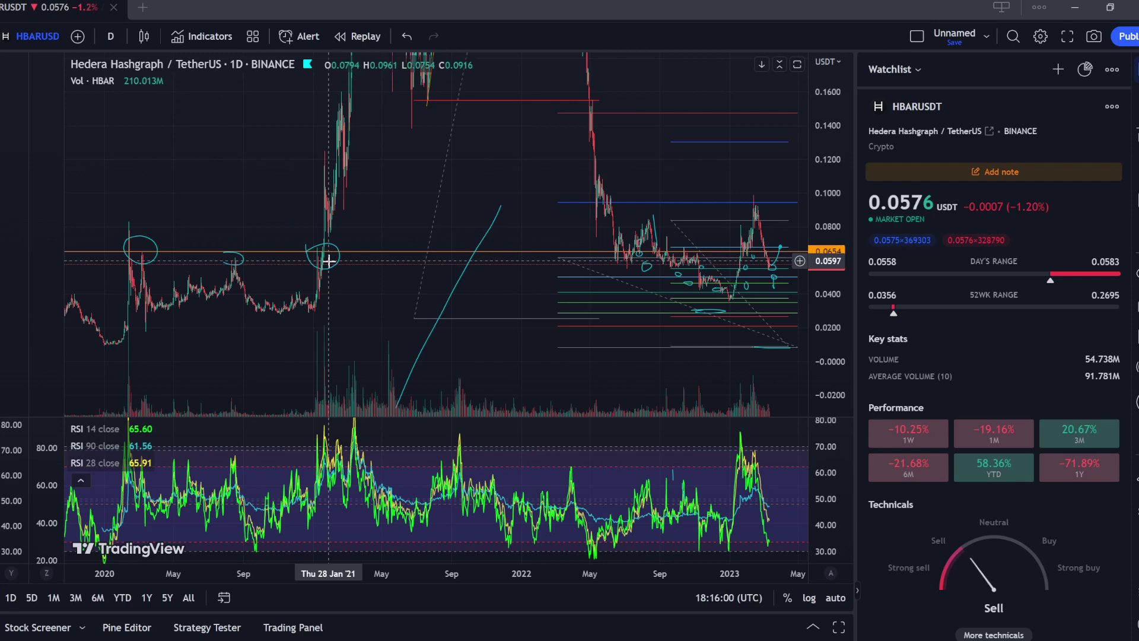
scroll(329, 260, down, 2)
scroll(109, 333, up, 5)
scroll(398, 205, down, 4)
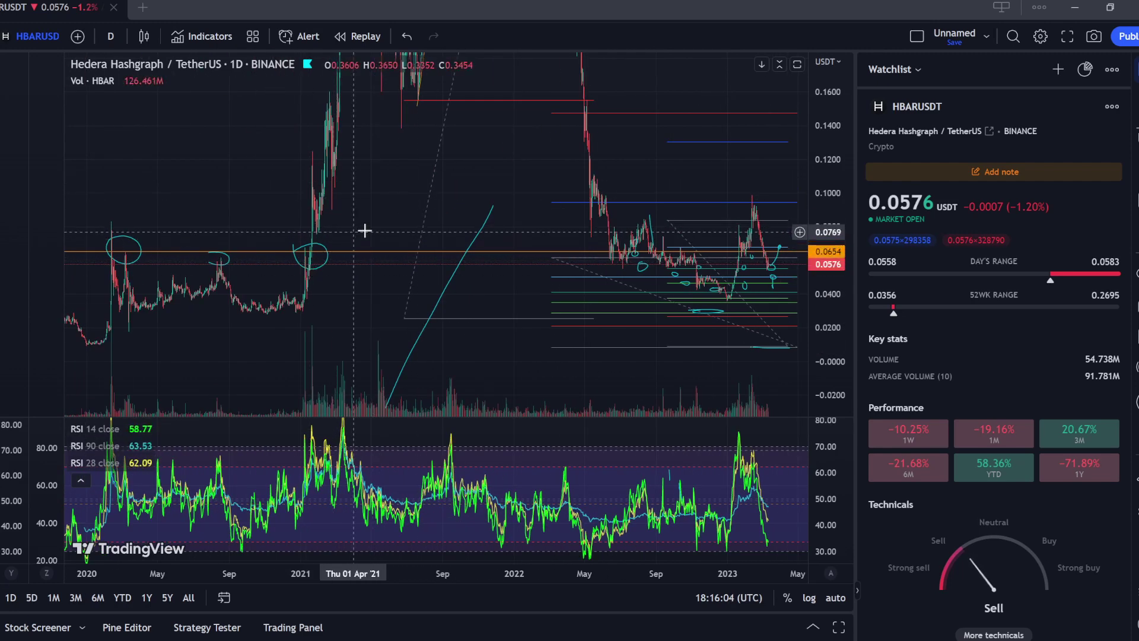
scroll(418, 229, up, 2)
scroll(418, 229, down, 2)
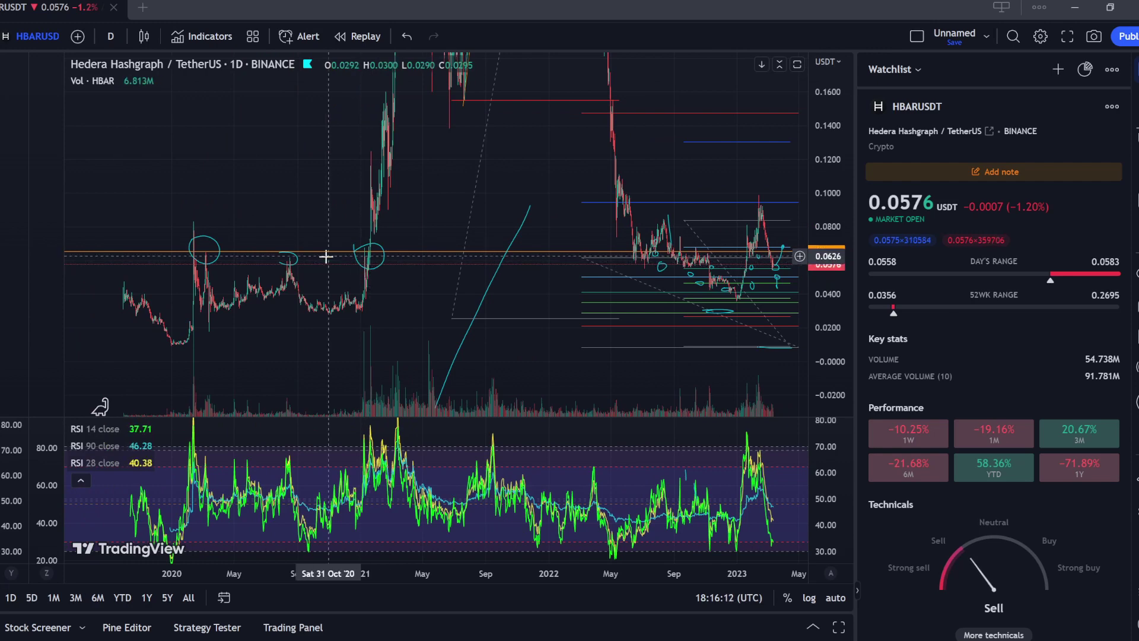
scroll(406, 274, up, 2)
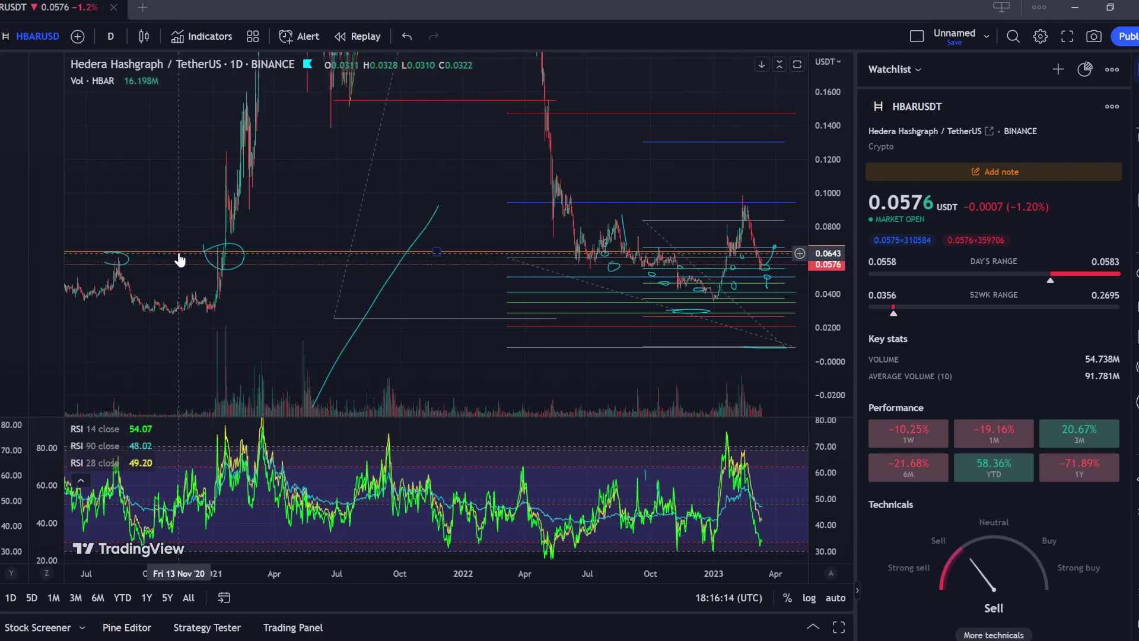
scroll(175, 256, down, 2)
scroll(394, 267, up, 3)
scroll(594, 248, down, 4)
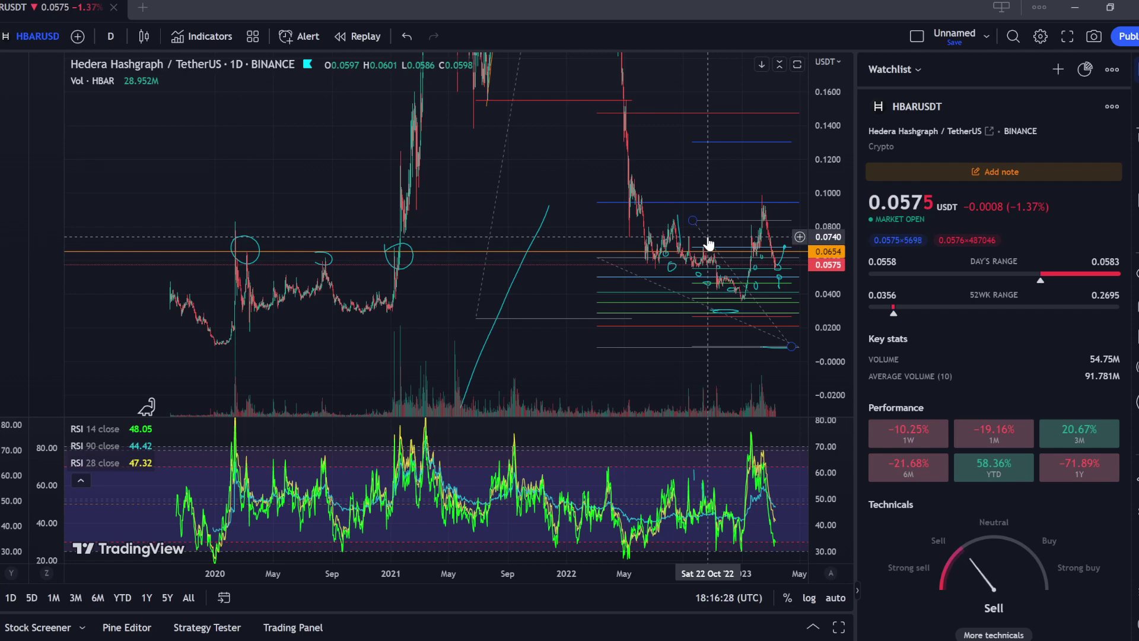
scroll(708, 238, up, 2)
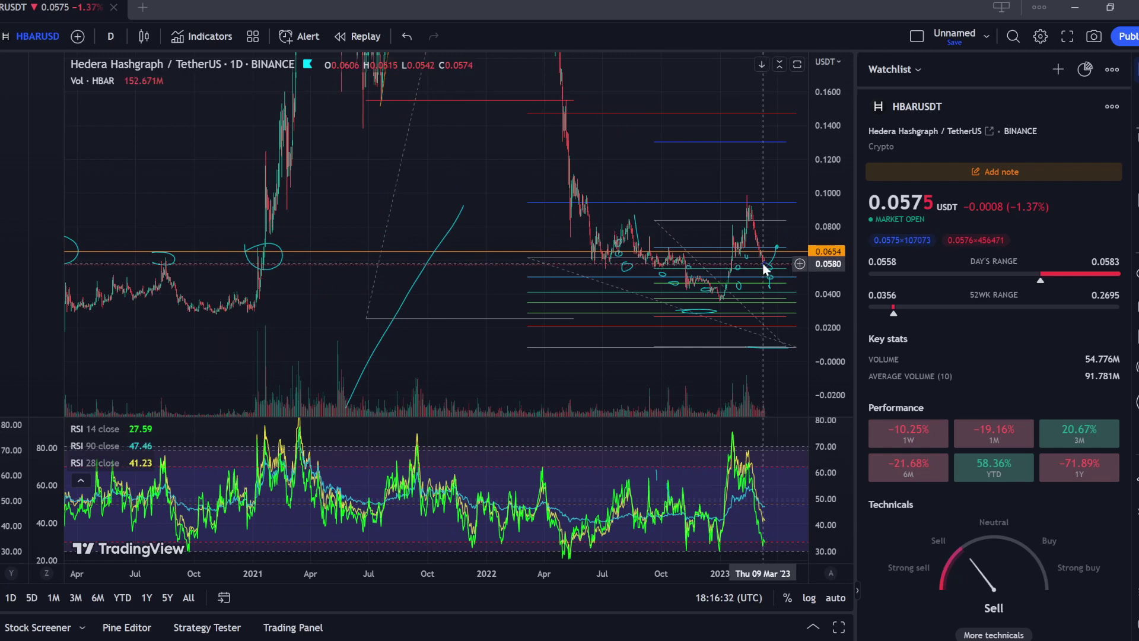
scroll(767, 273, down, 2)
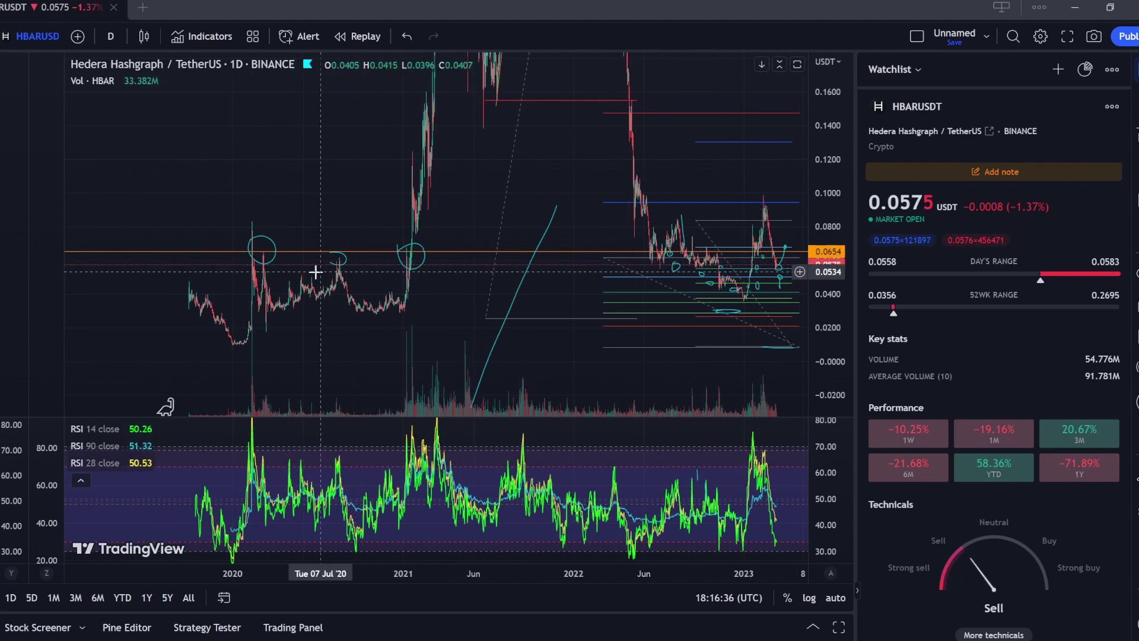
scroll(416, 277, up, 5)
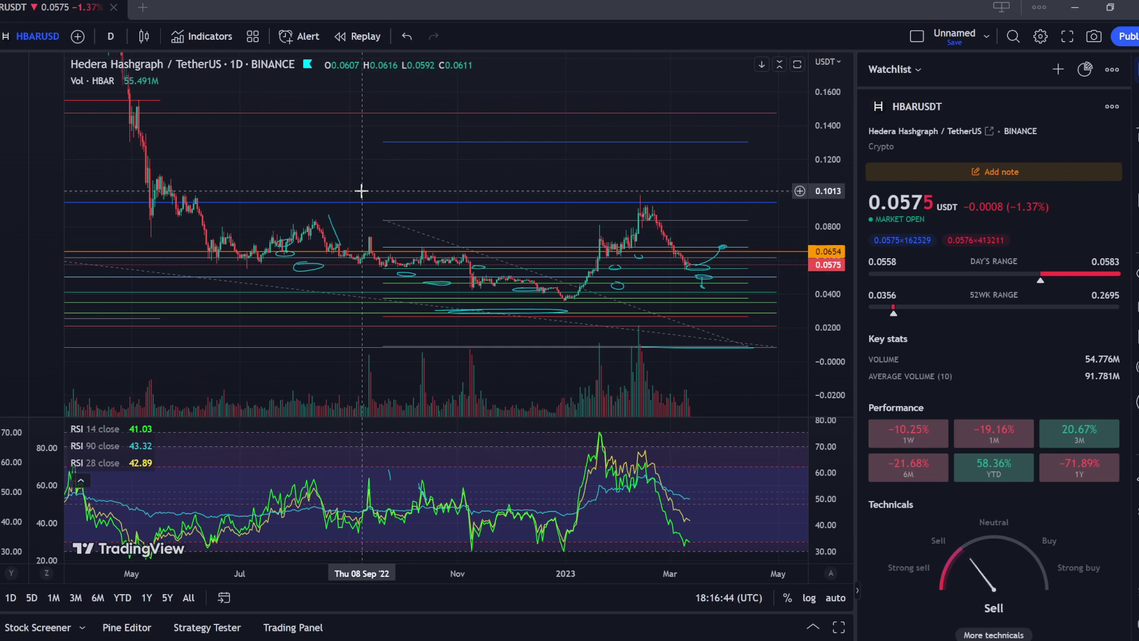
Zoom out and pan to frame roughly Nov 2021 through May 2023 with all drawn levels showing
scroll(593, 238, down, 5)
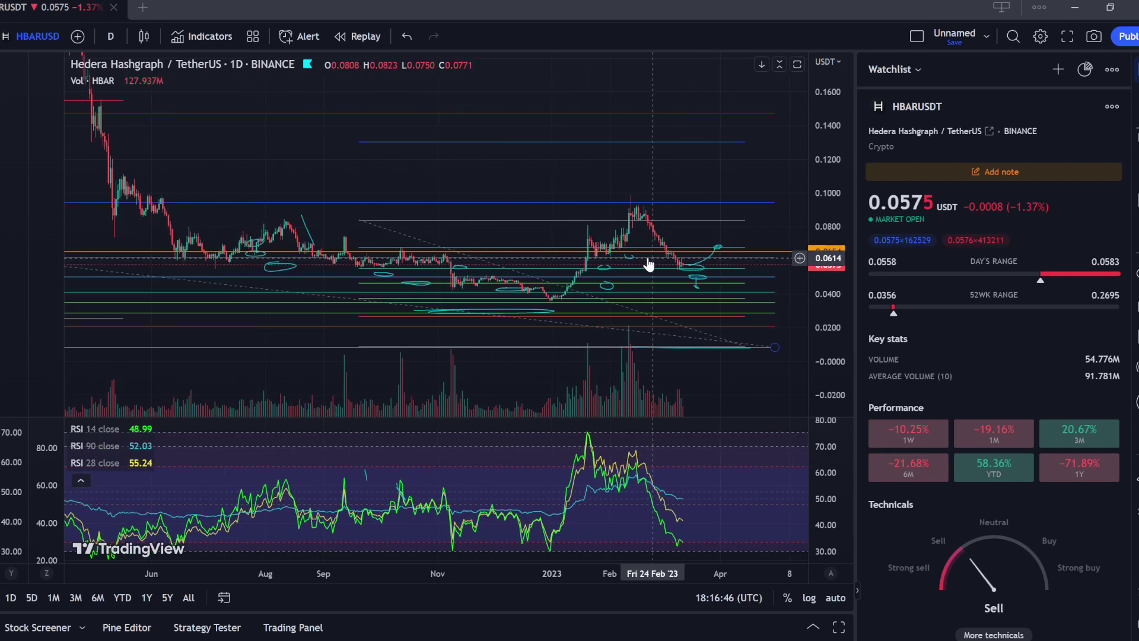
scroll(591, 250, down, 5)
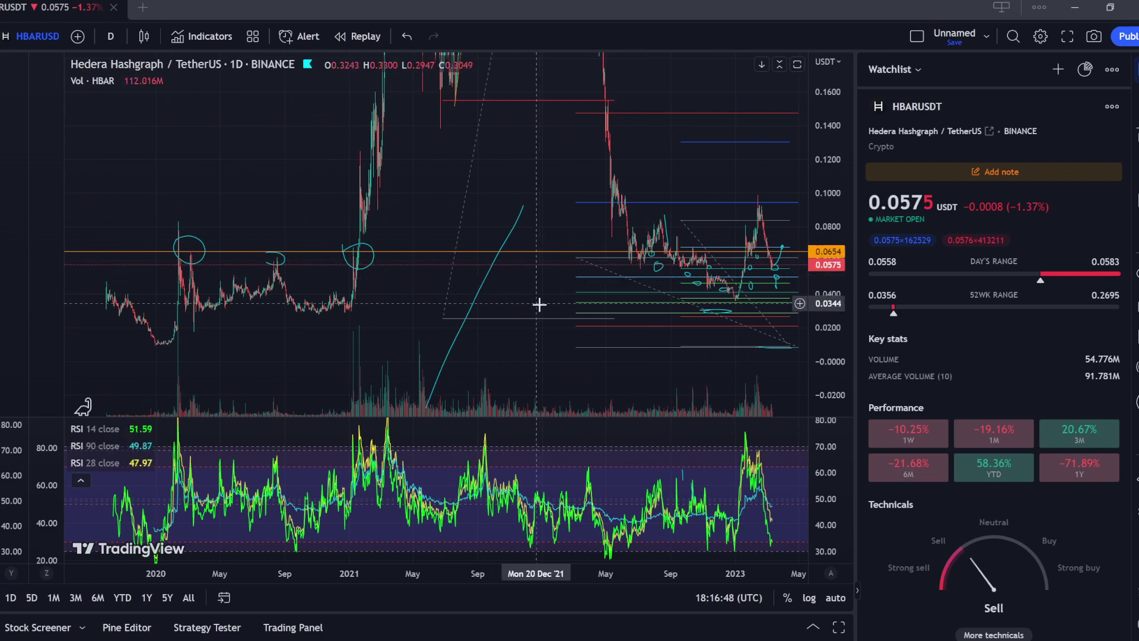
drag(675, 317, 646, 361)
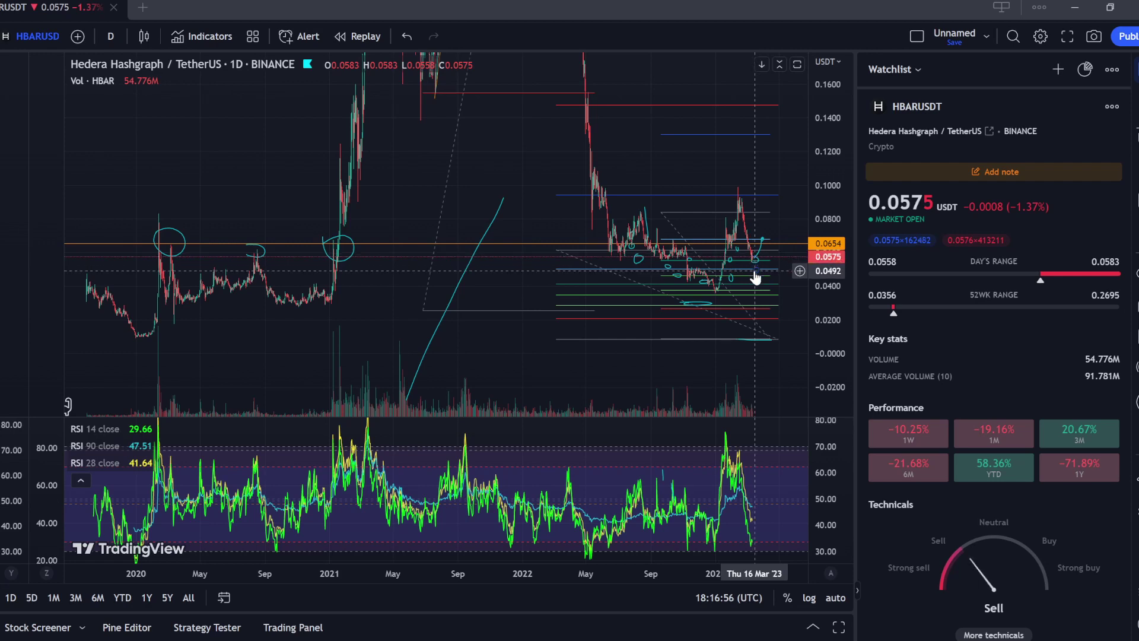
scroll(736, 279, down, 4)
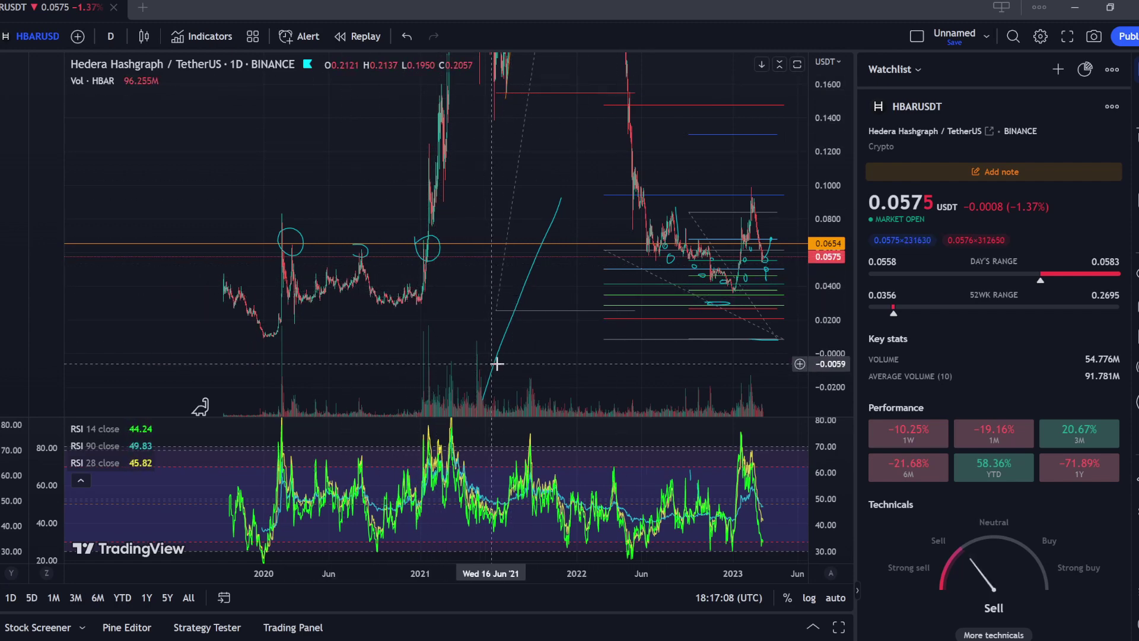
scroll(489, 355, up, 2)
scroll(489, 355, up, 2)
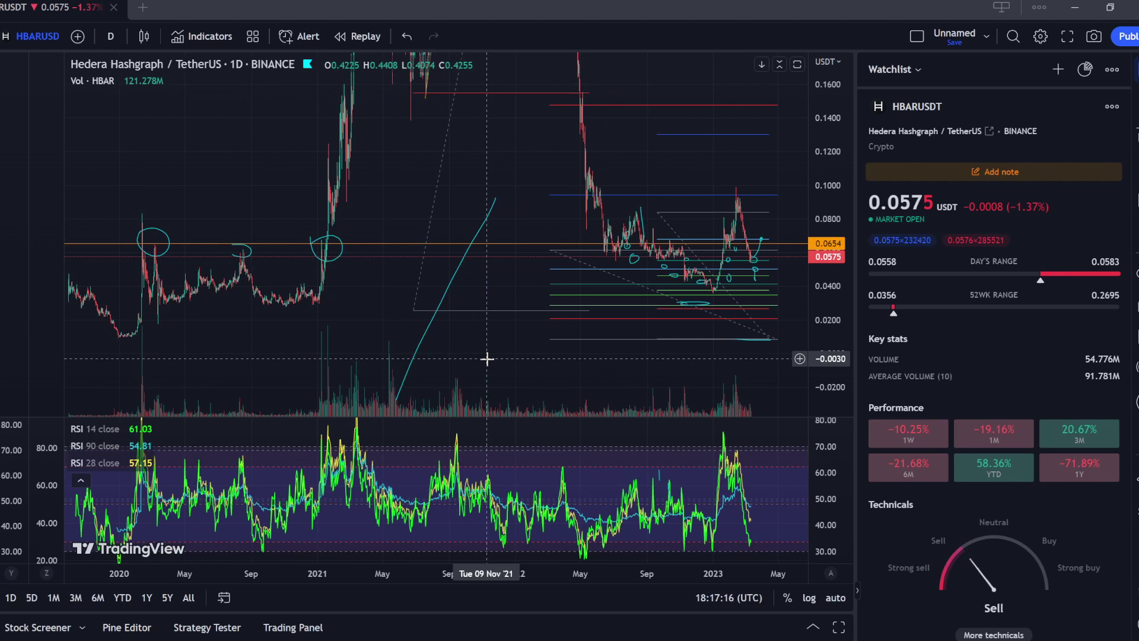
scroll(419, 285, up, 5)
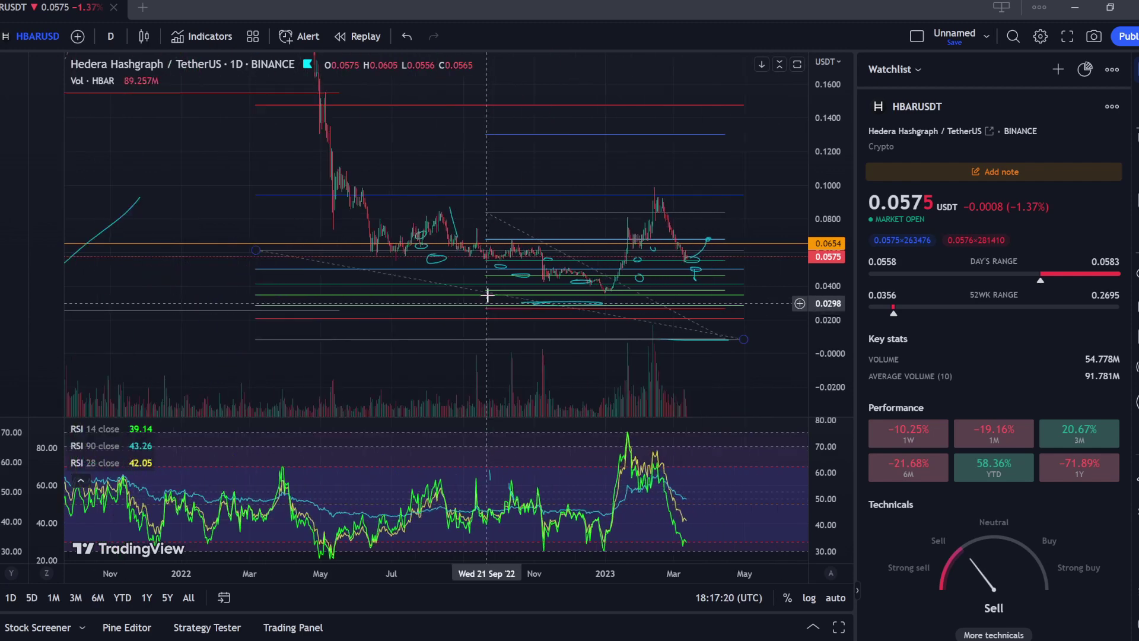
Stretch the price scale so the 0.02–0.10 levels spread apart, then zoom out slightly
drag(812, 237, 812, 227)
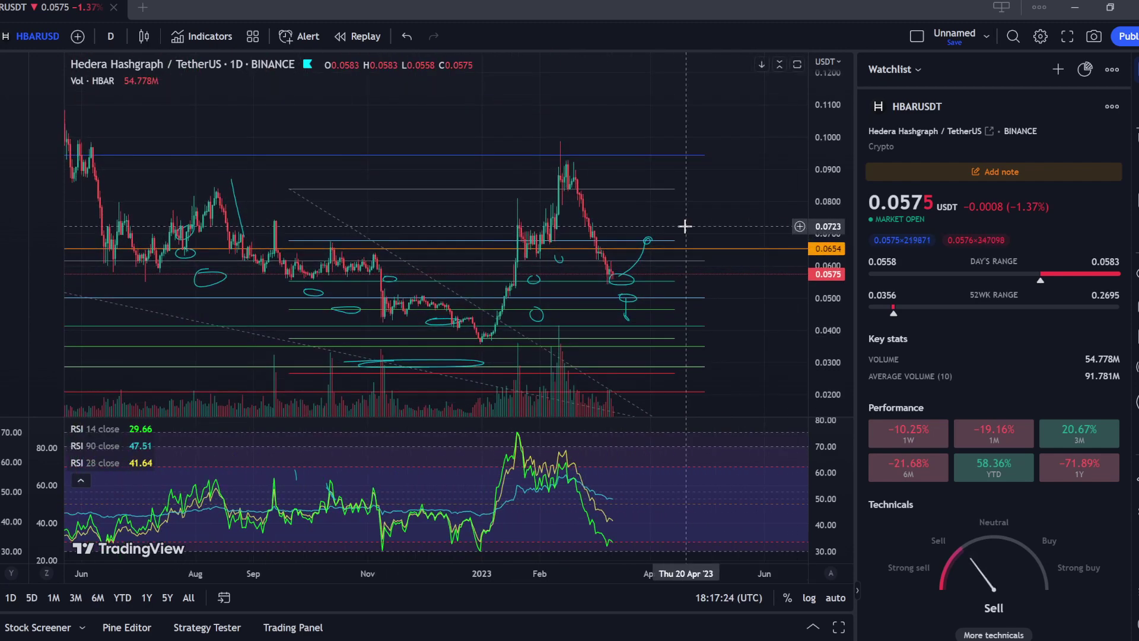
scroll(682, 173, down, 3)
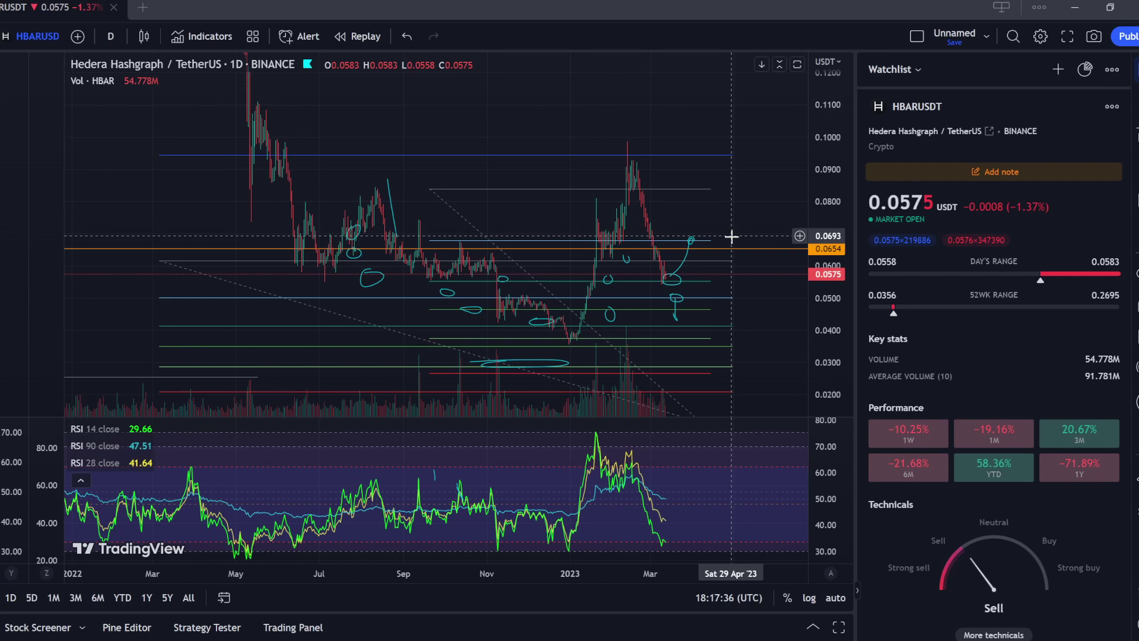
text(B)
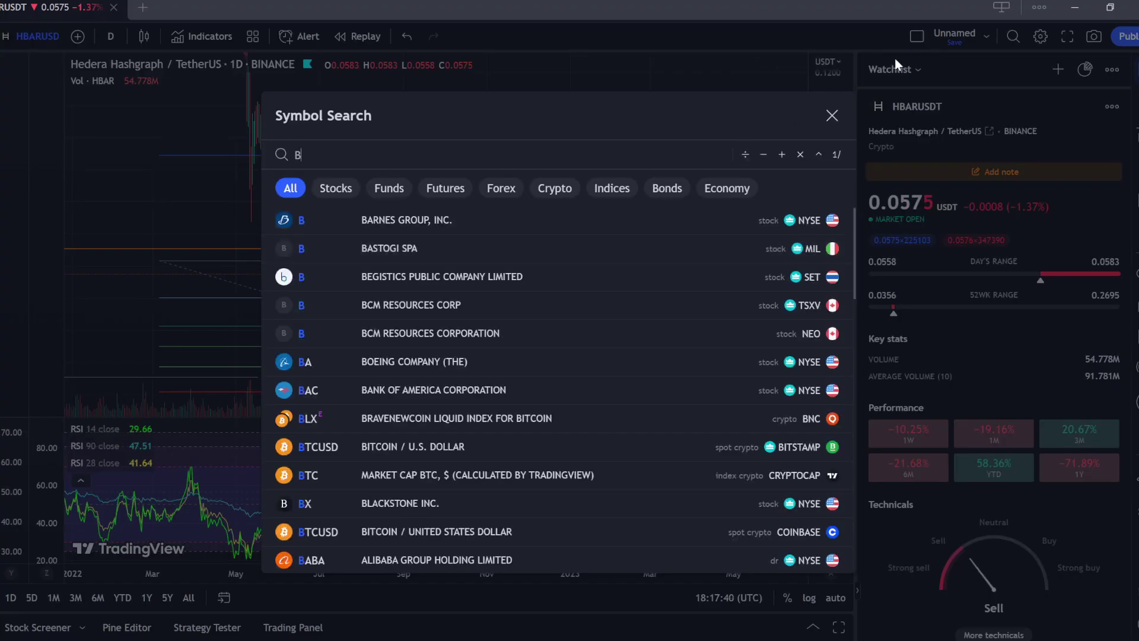
click(833, 115)
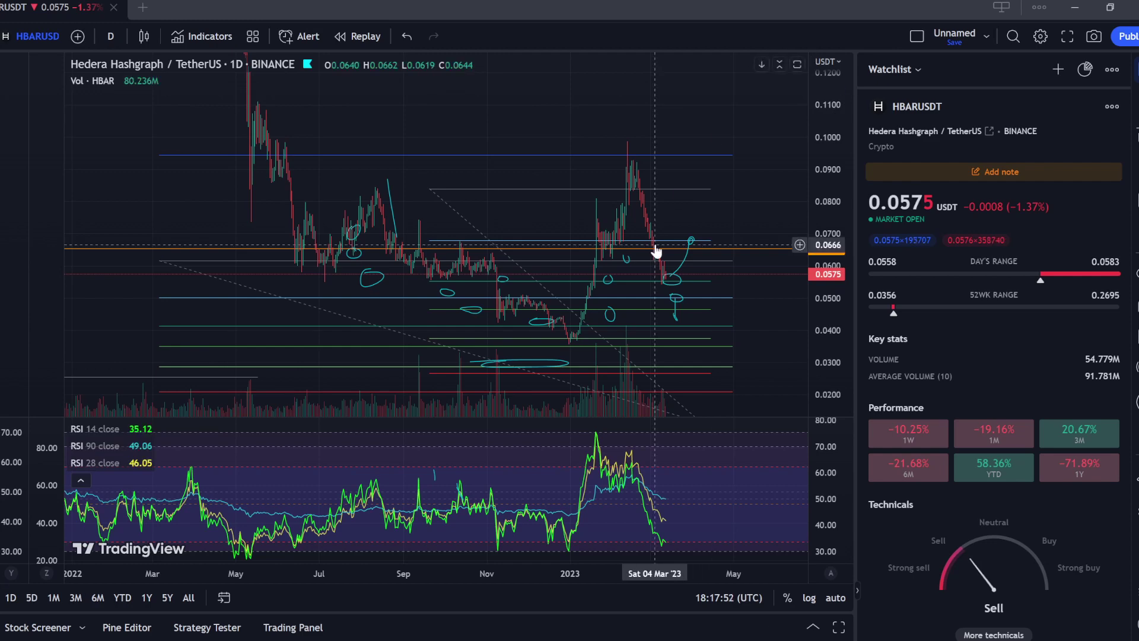
scroll(635, 265, up, 3)
scroll(677, 305, down, 4)
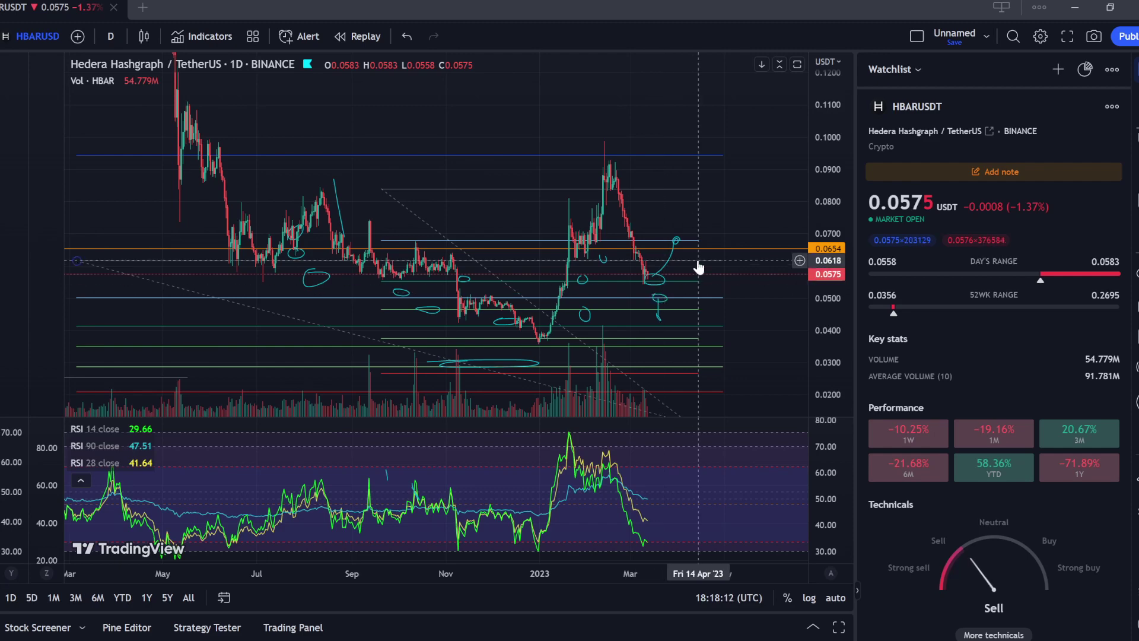
scroll(681, 264, up, 3)
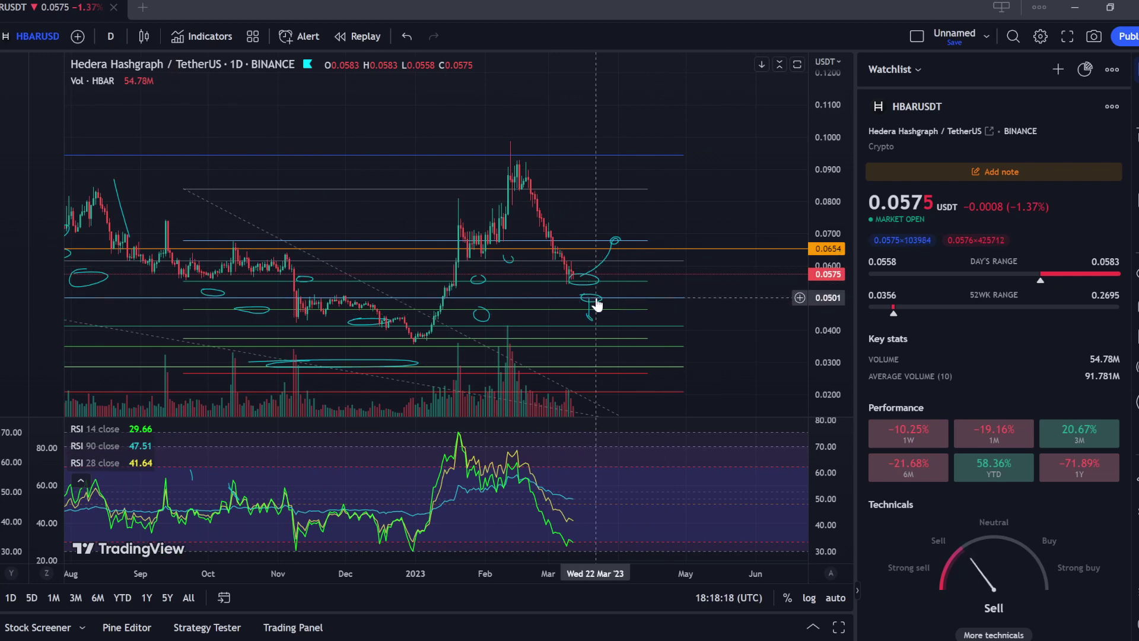
scroll(453, 300, down, 5)
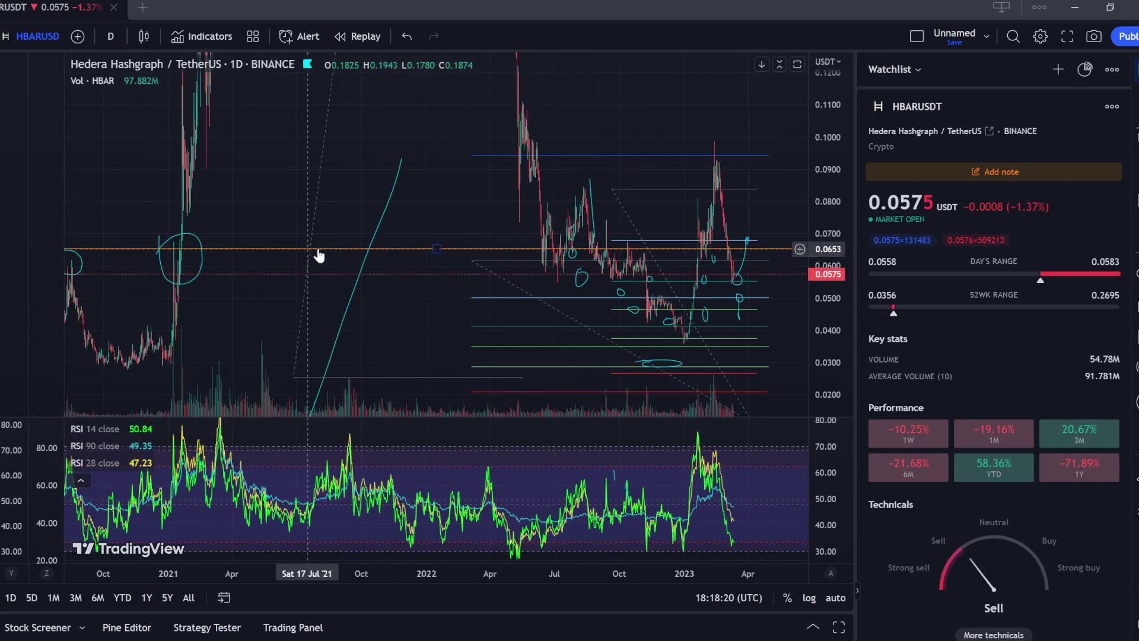
scroll(592, 262, up, 3)
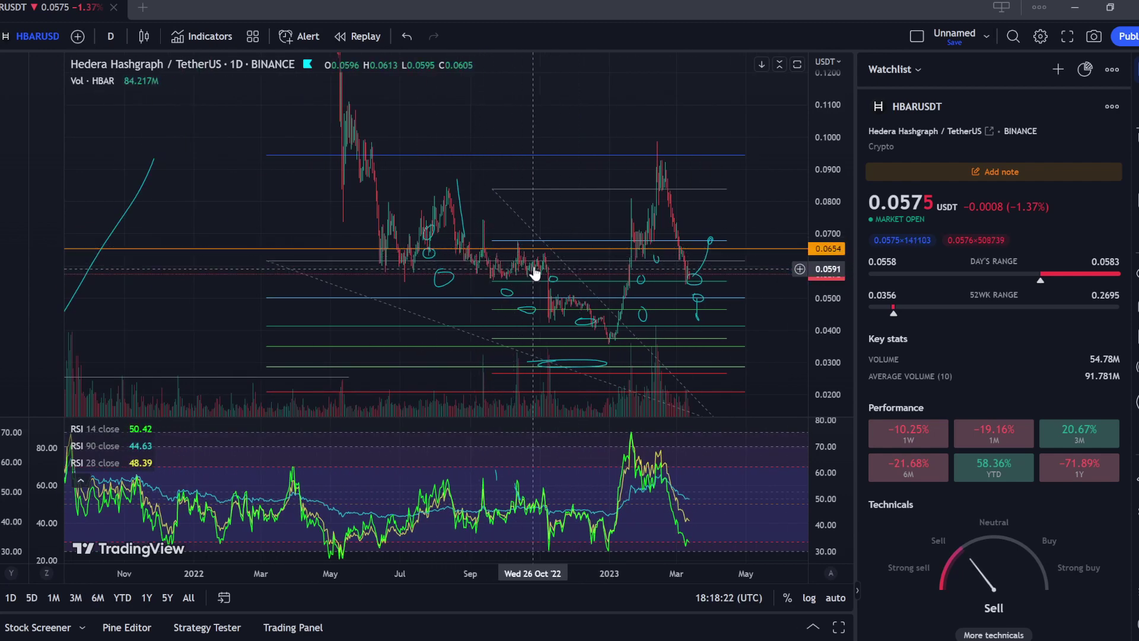
scroll(384, 272, up, 2)
scroll(474, 277, down, 2)
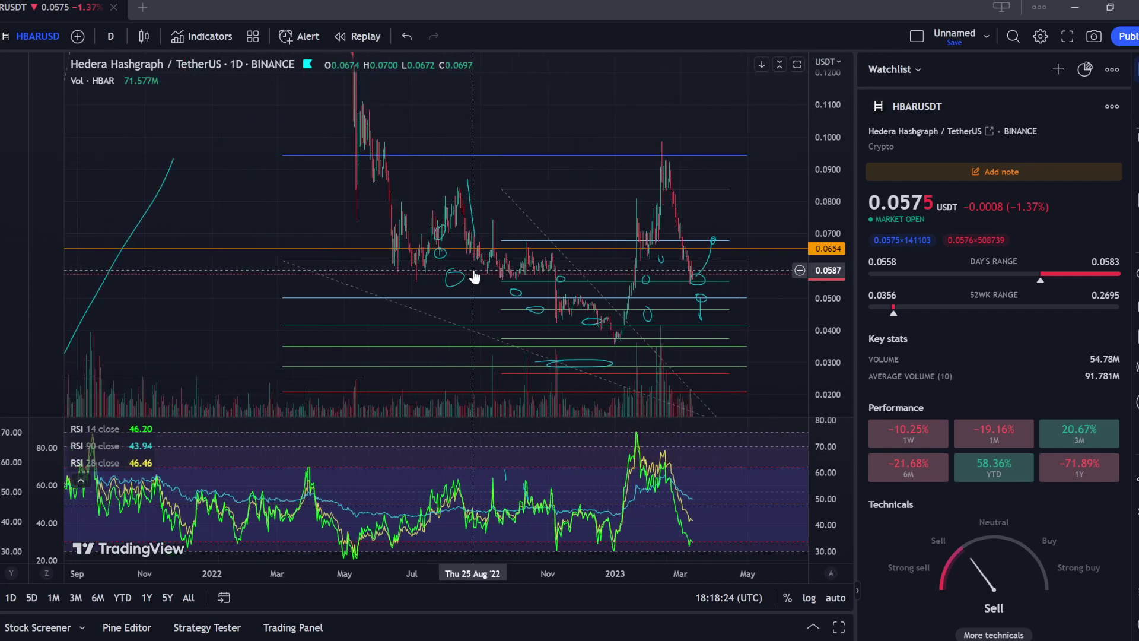
scroll(671, 261, up, 2)
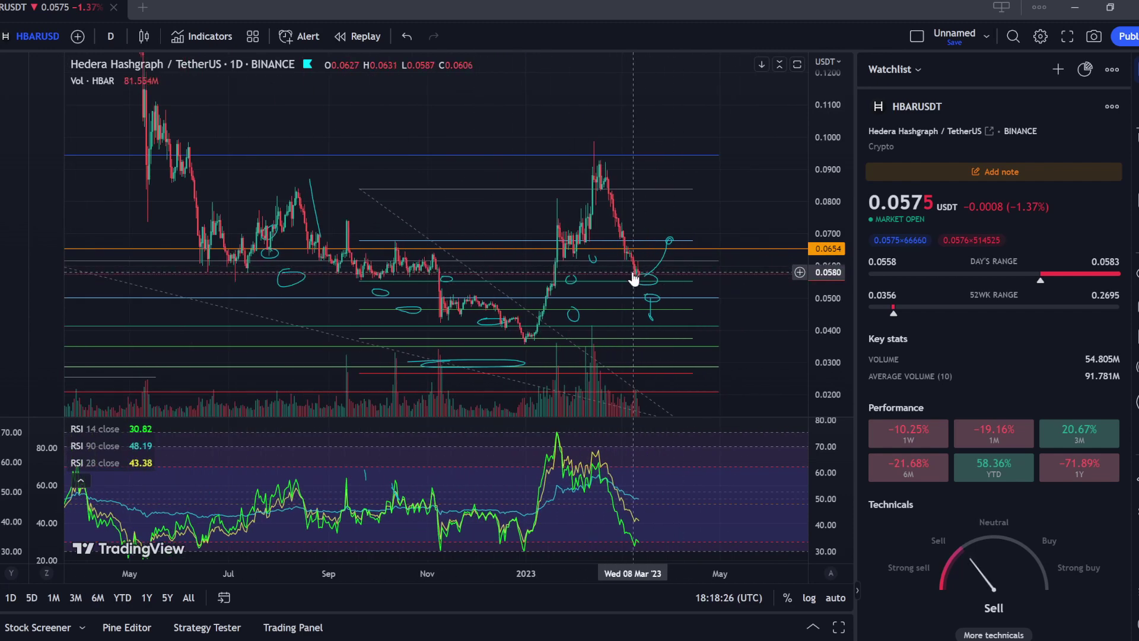